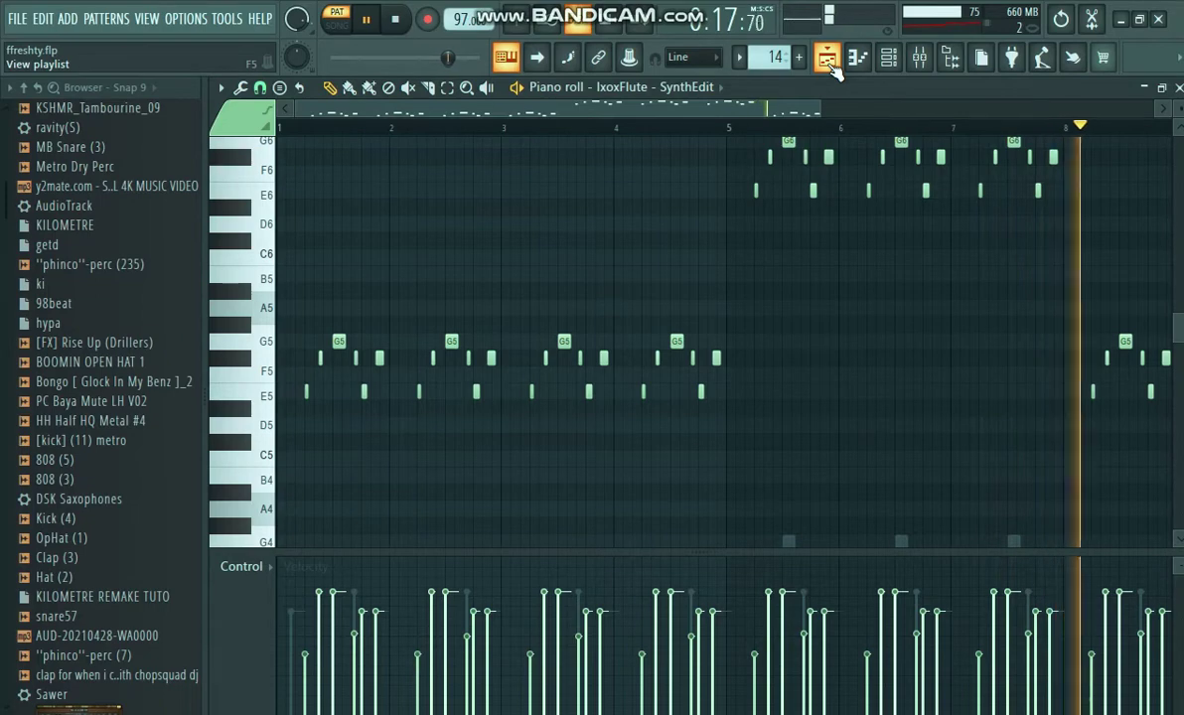
- Stop the flute pattern's playback and return to the playlist arrangement
key(space)
click(828, 59)
scroll(476, 428, up, 5)
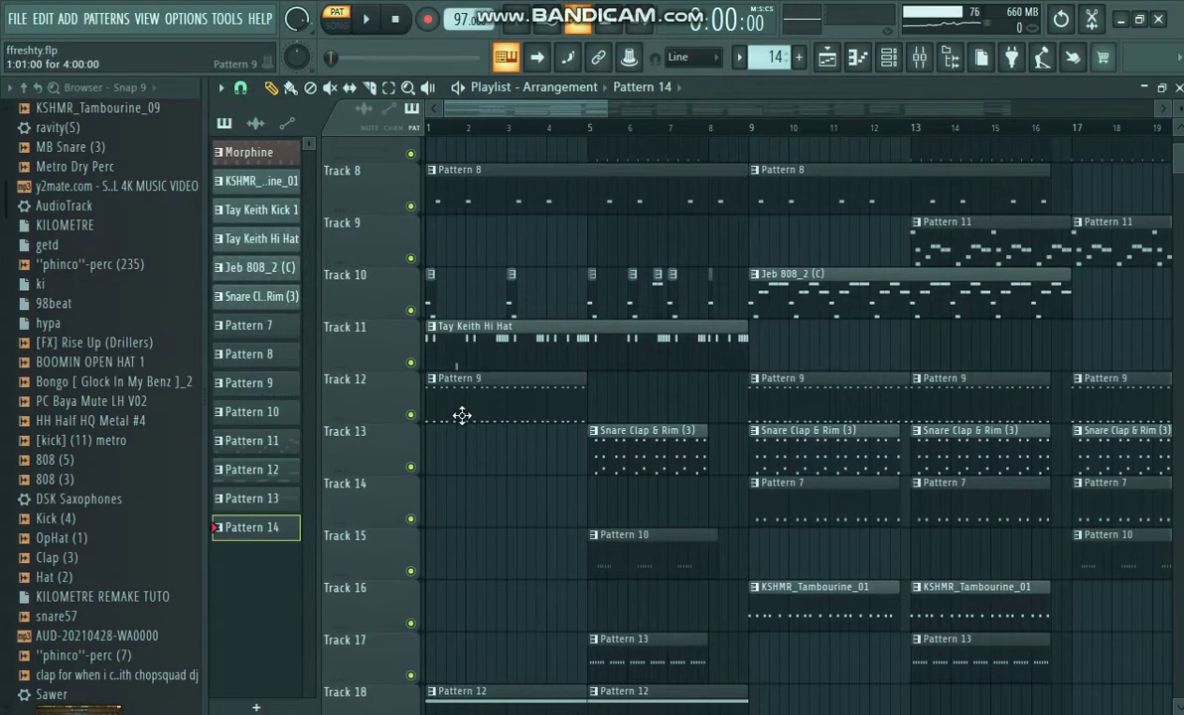
- Open Pattern 11 in the piano roll, listen to its Purity #3 melody, and return to the playlist
click(253, 440)
key(F7)
key(space)
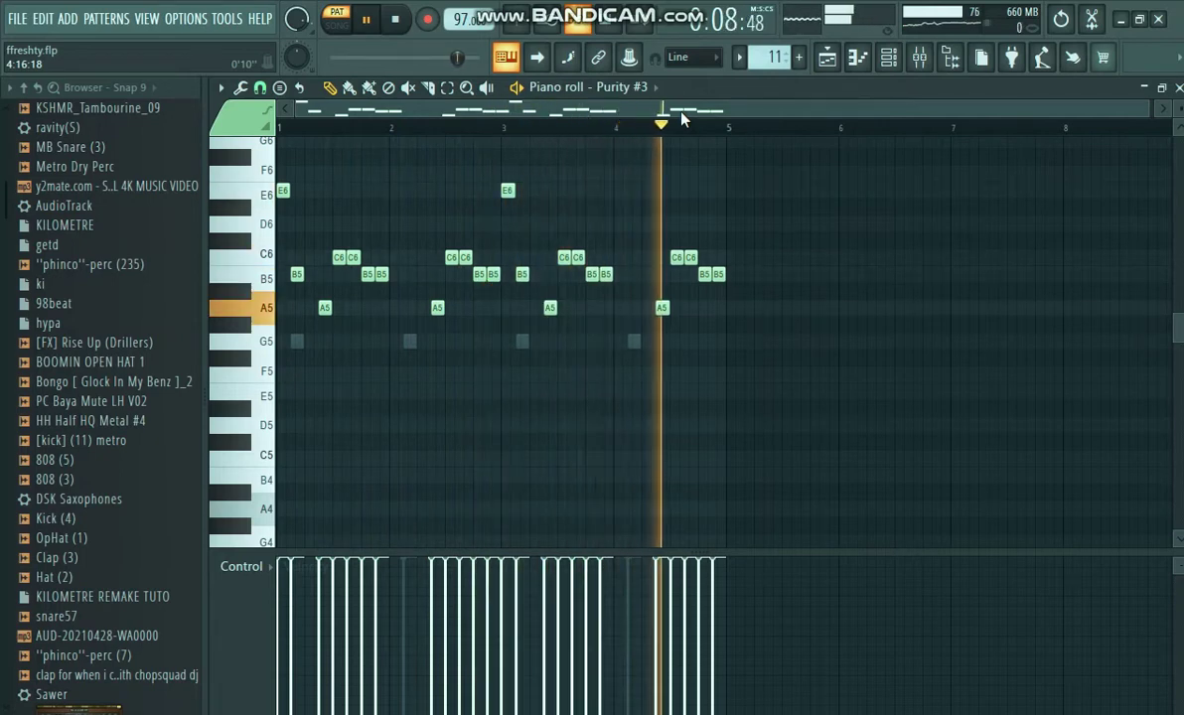
key(space)
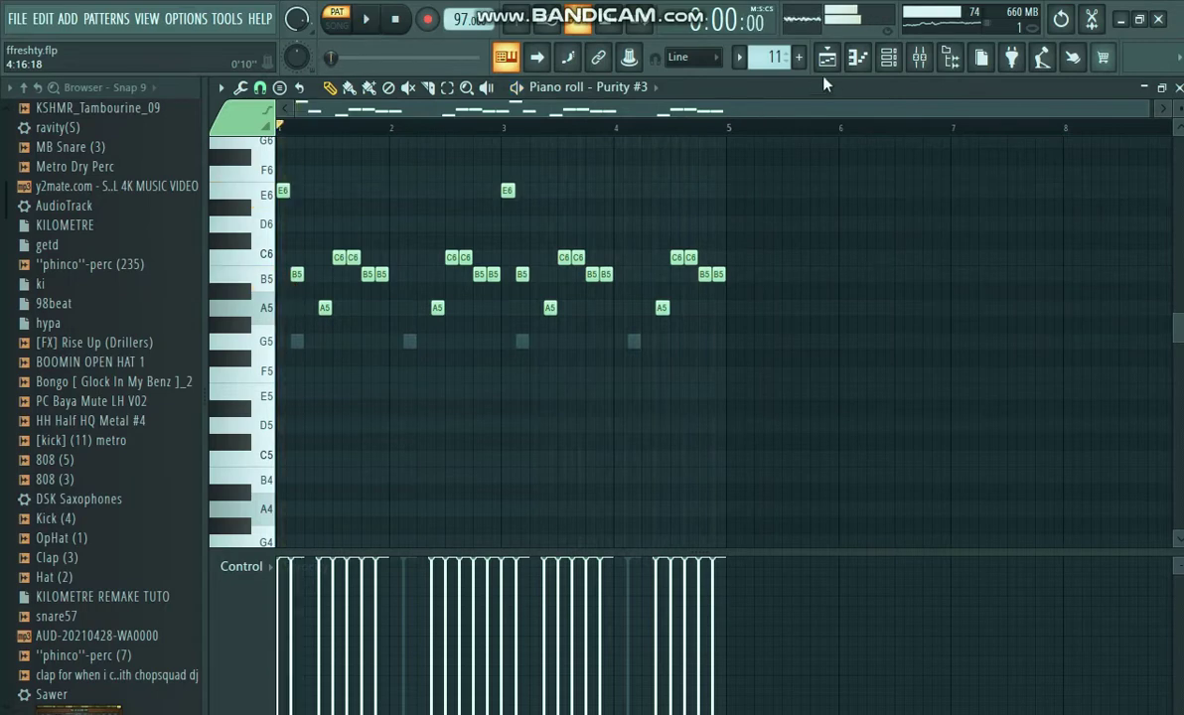
click(827, 57)
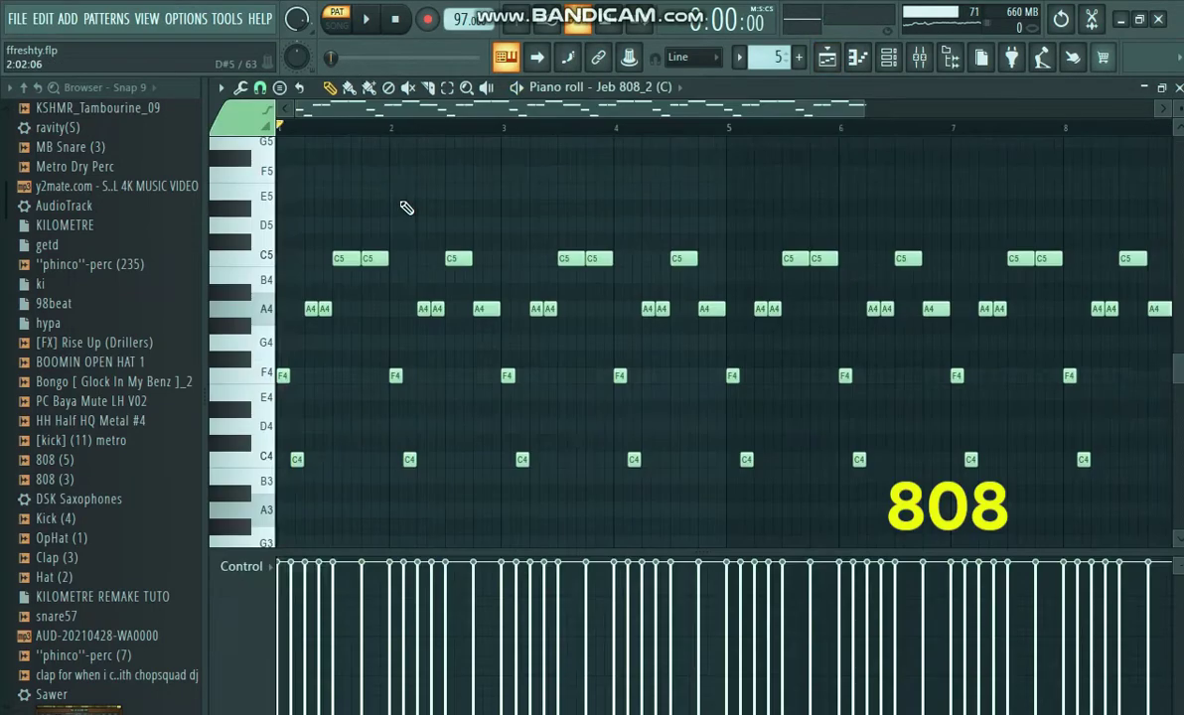
- Play the Jeb 808_2 (C) bass pattern in the piano roll, and go back to the playlist
key(space)
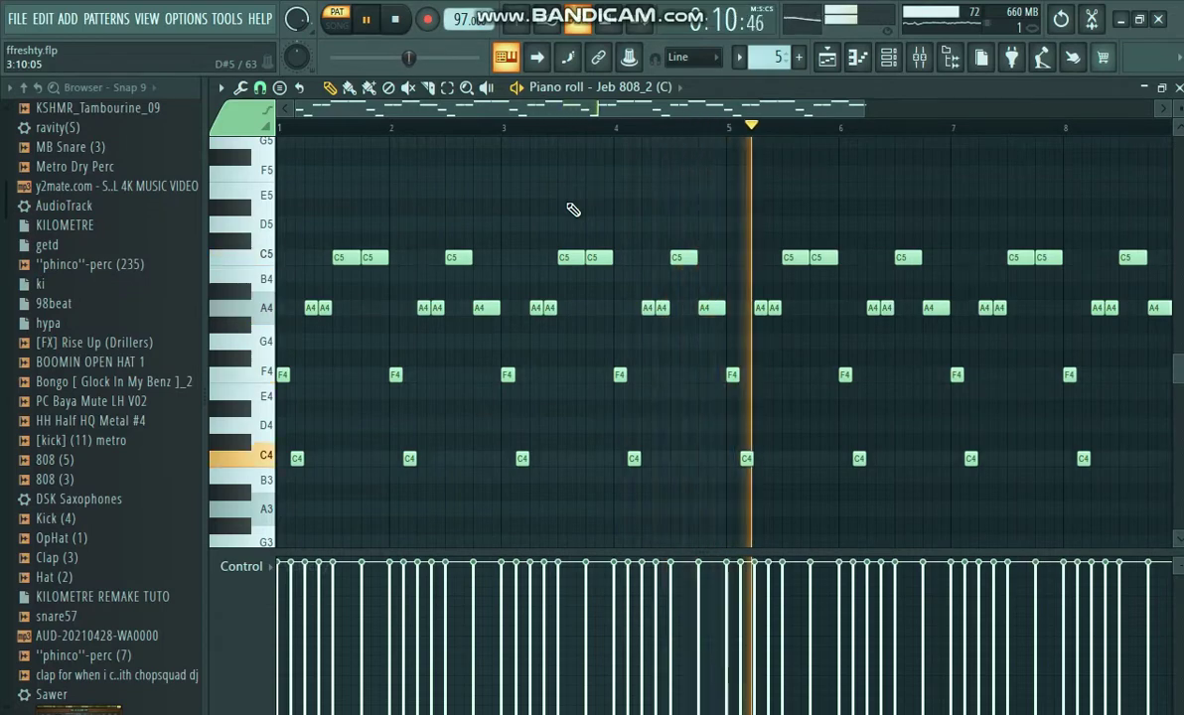
key(space)
key(F5)
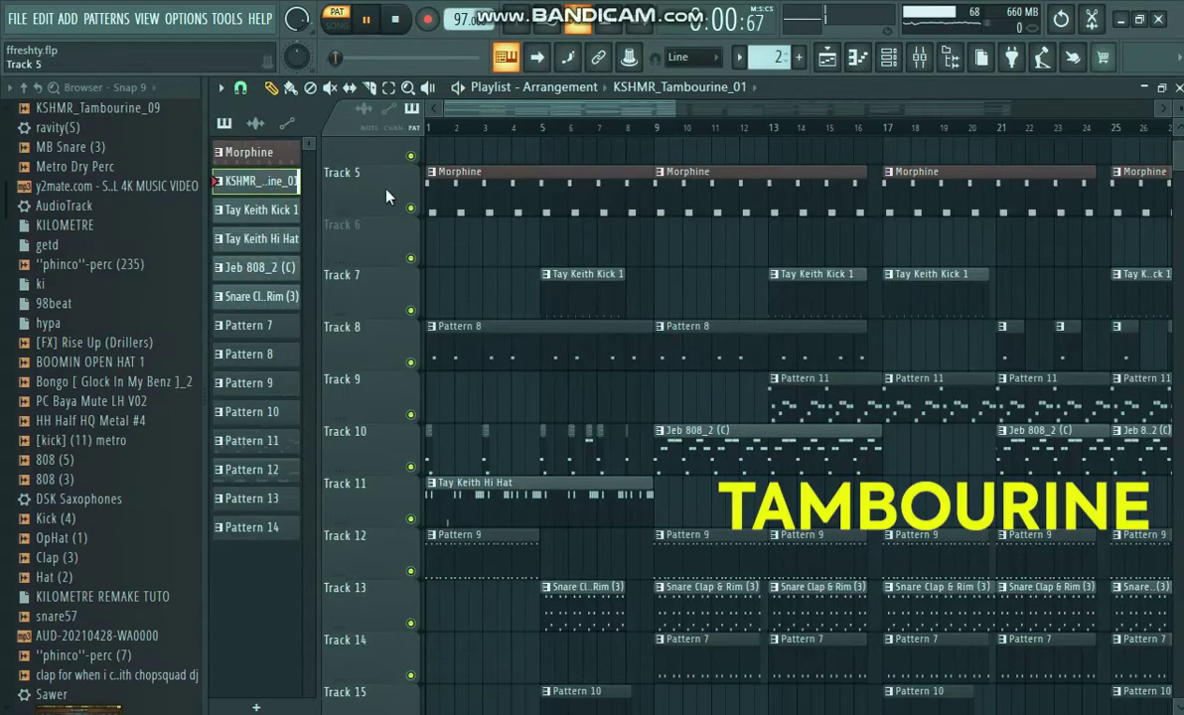
- Examine the KSHMR_Tambourine_01 pattern's notes in the piano roll during playback, and return to the playlist
key(F7)
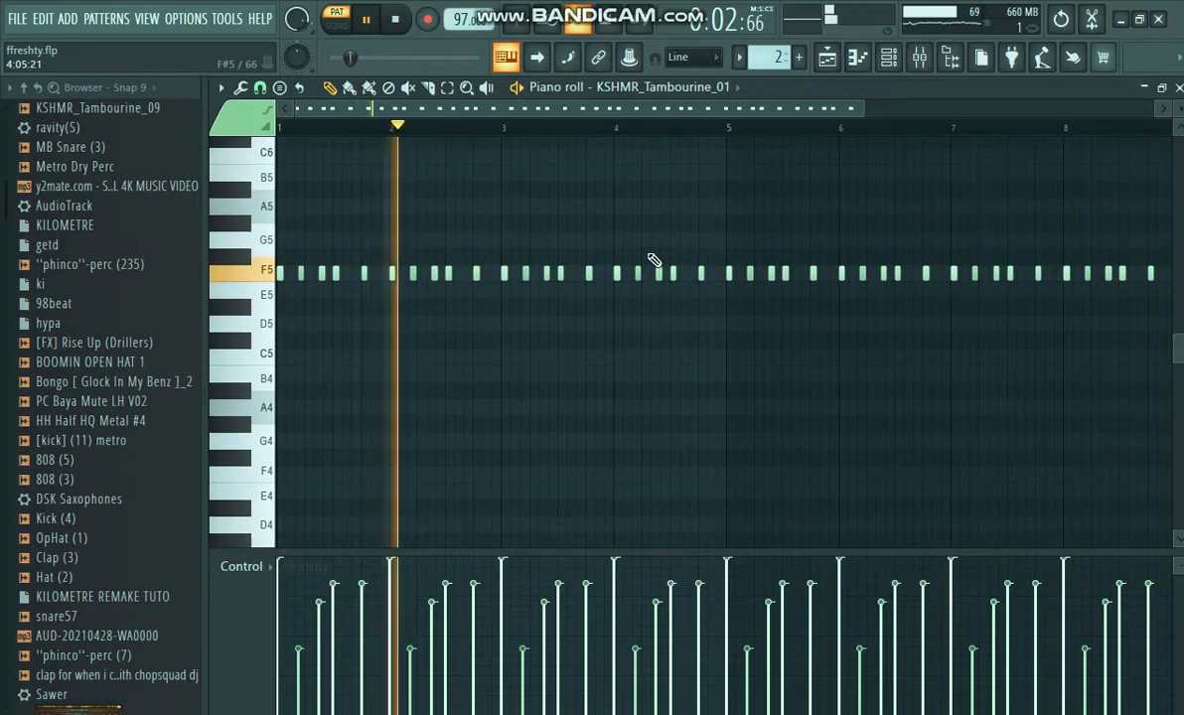
drag(856, 109, 637, 116)
key(space)
click(836, 59)
- Open the Tay Keith Kick 1 pattern in the piano roll, play it, and return to the playlist
double_click(270, 210)
key(space)
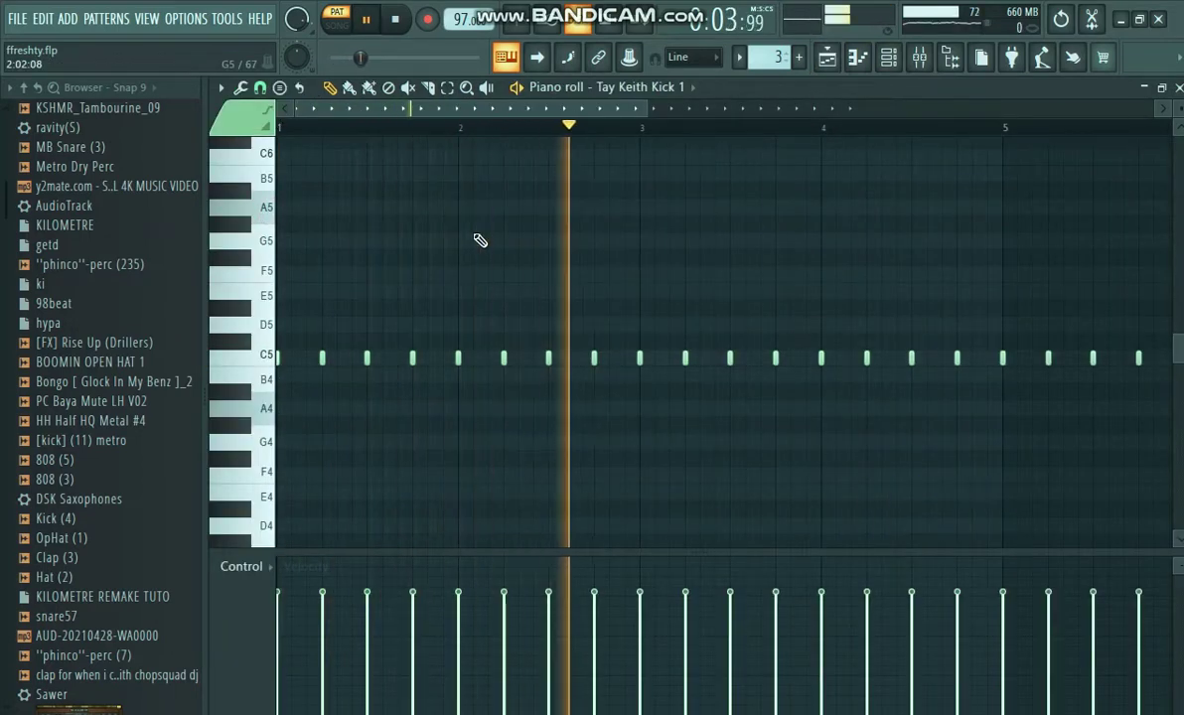
key(space)
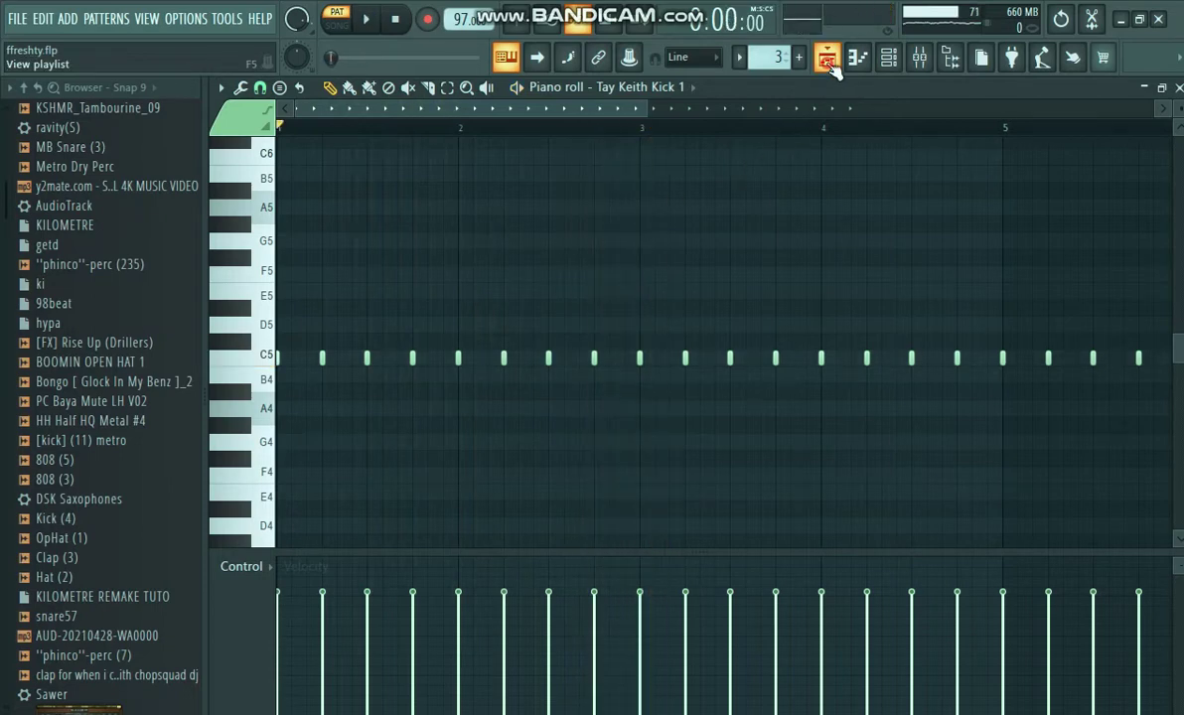
click(828, 60)
- Audition the Tay Keith Hi Hat pattern in the piano roll and go back to the playlist
click(285, 248)
key(space)
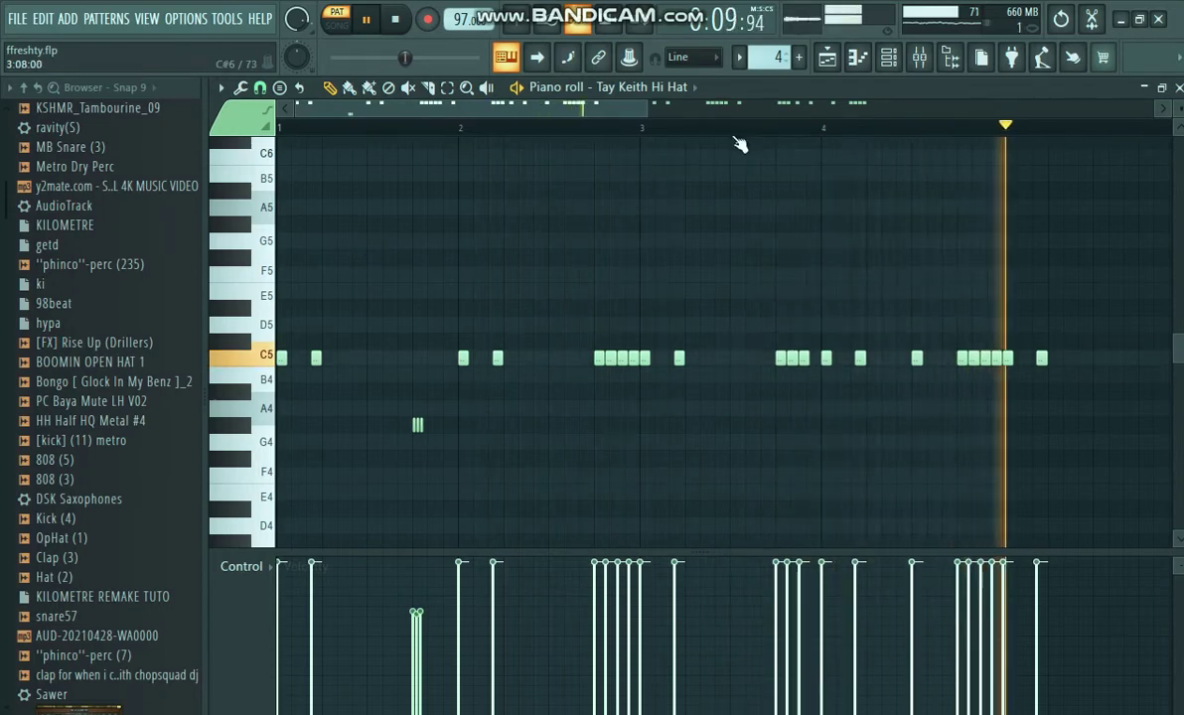
key(space)
click(832, 64)
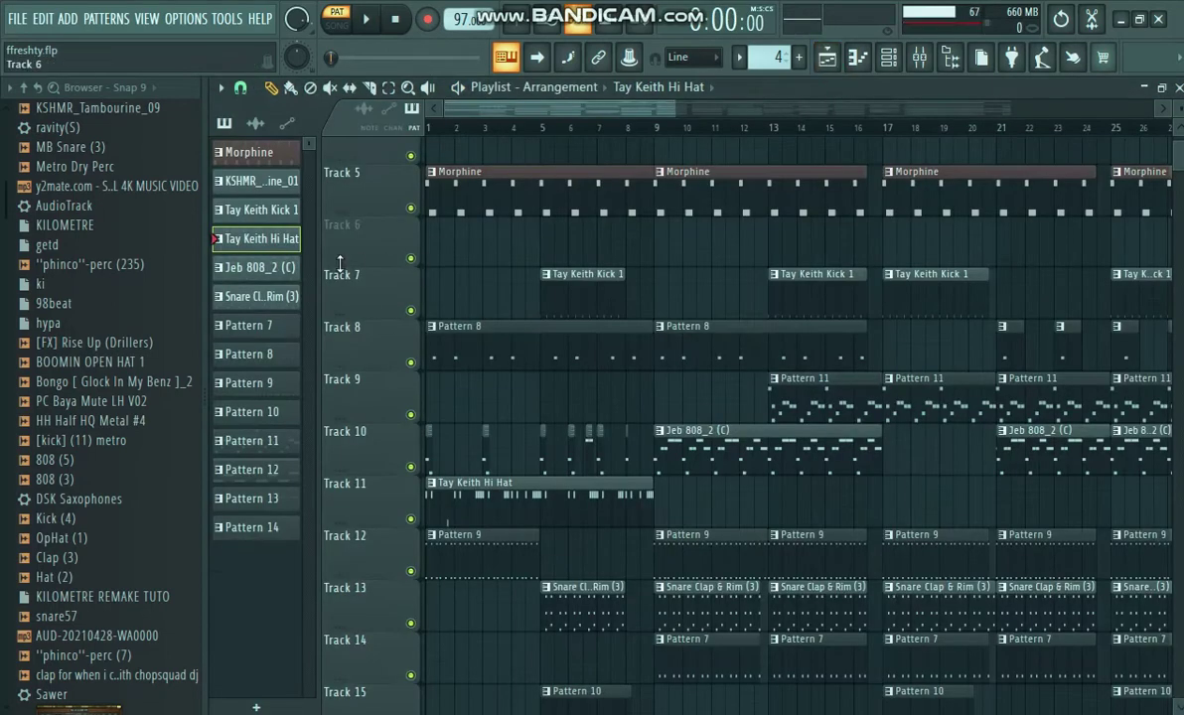
- Open and play the Snare Clap & Rim (3) pattern in the piano roll, and bring back the maximized playlist
double_click(281, 298)
key(space)
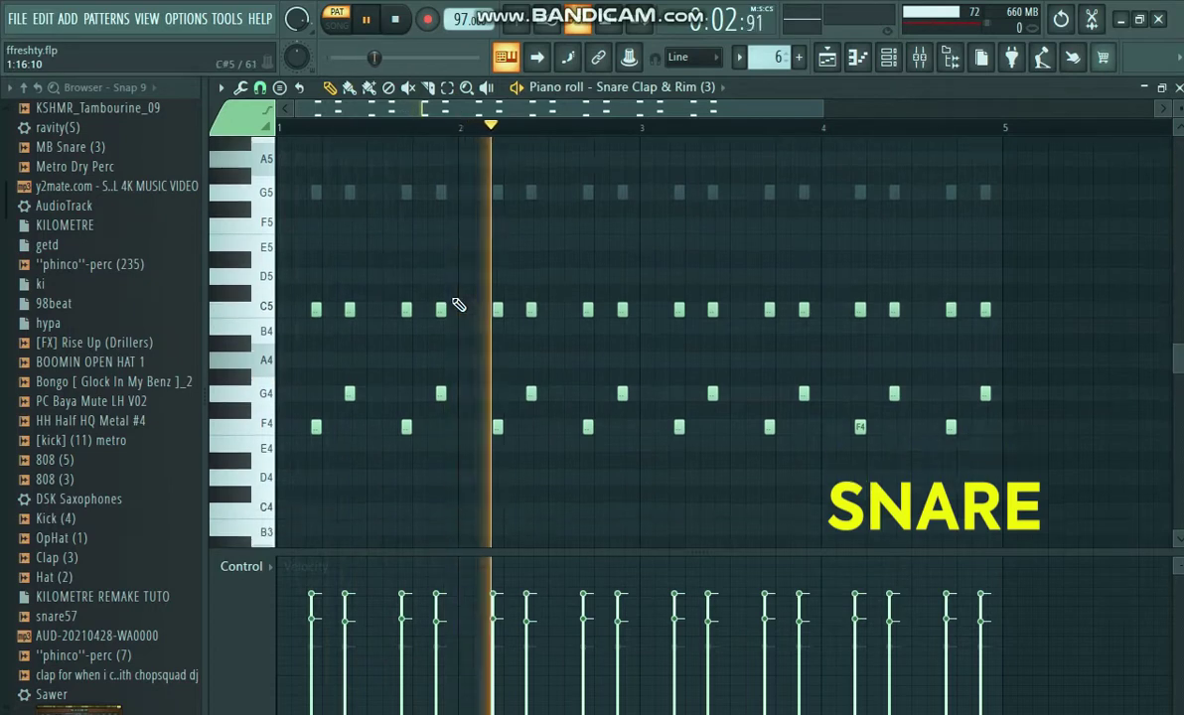
scroll(459, 304, down, 3)
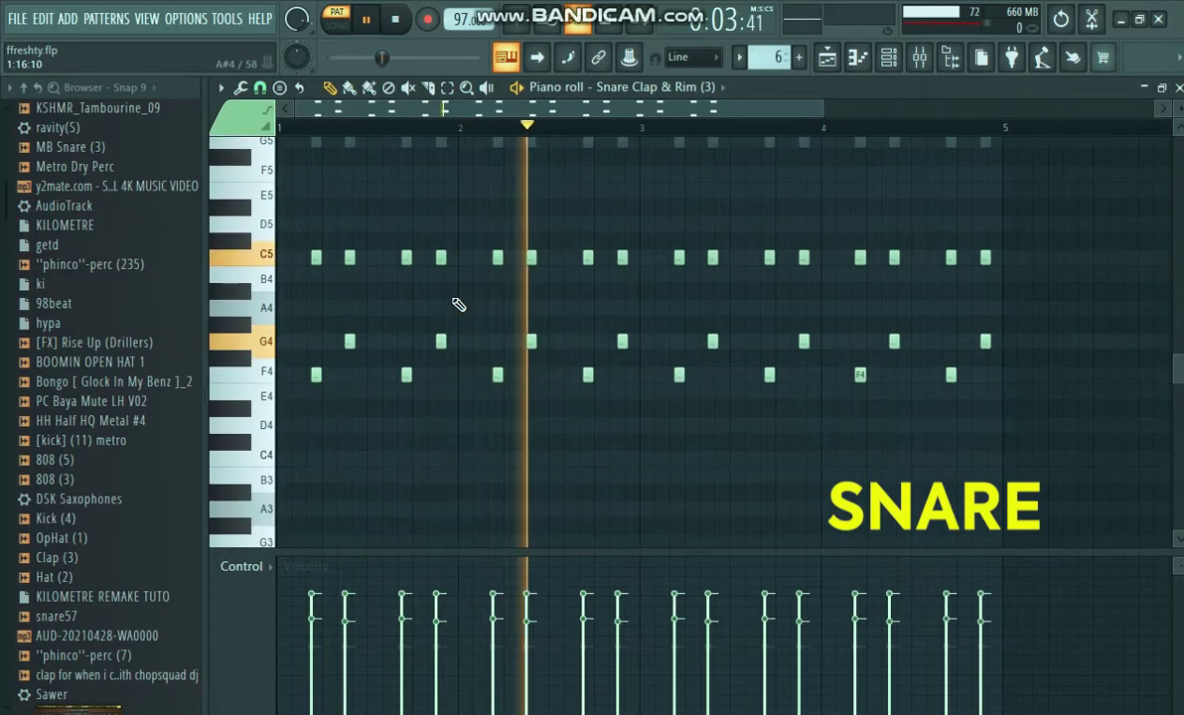
click(830, 62)
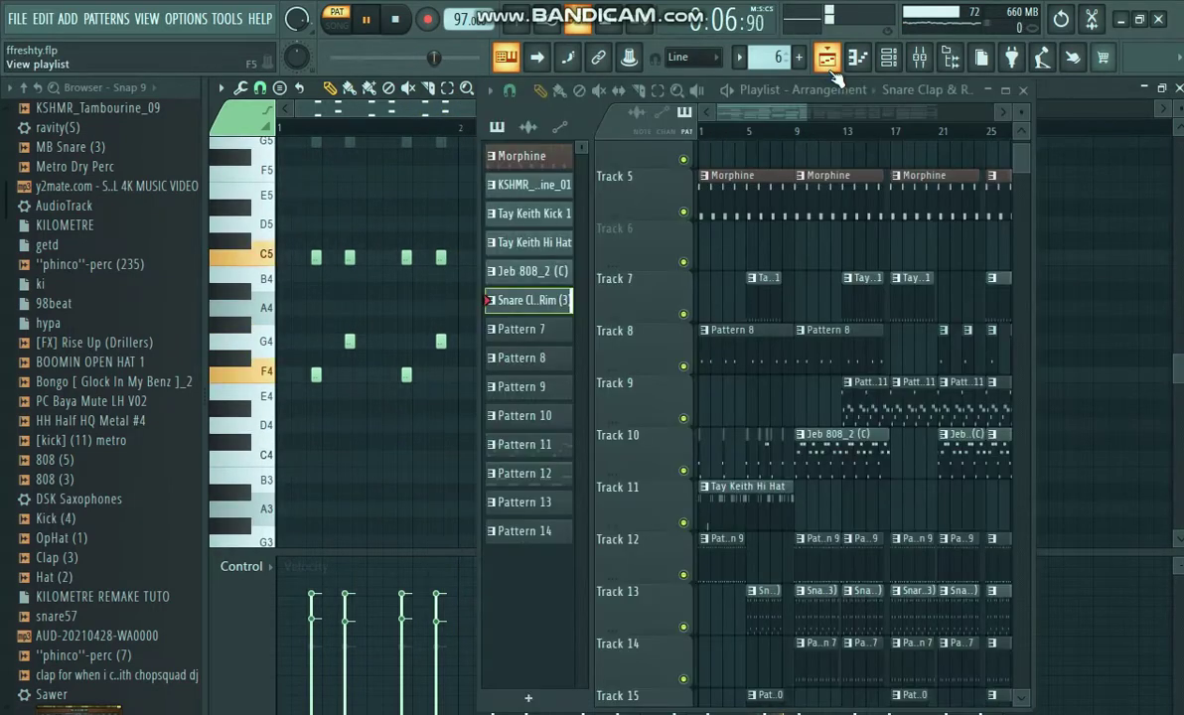
click(990, 91)
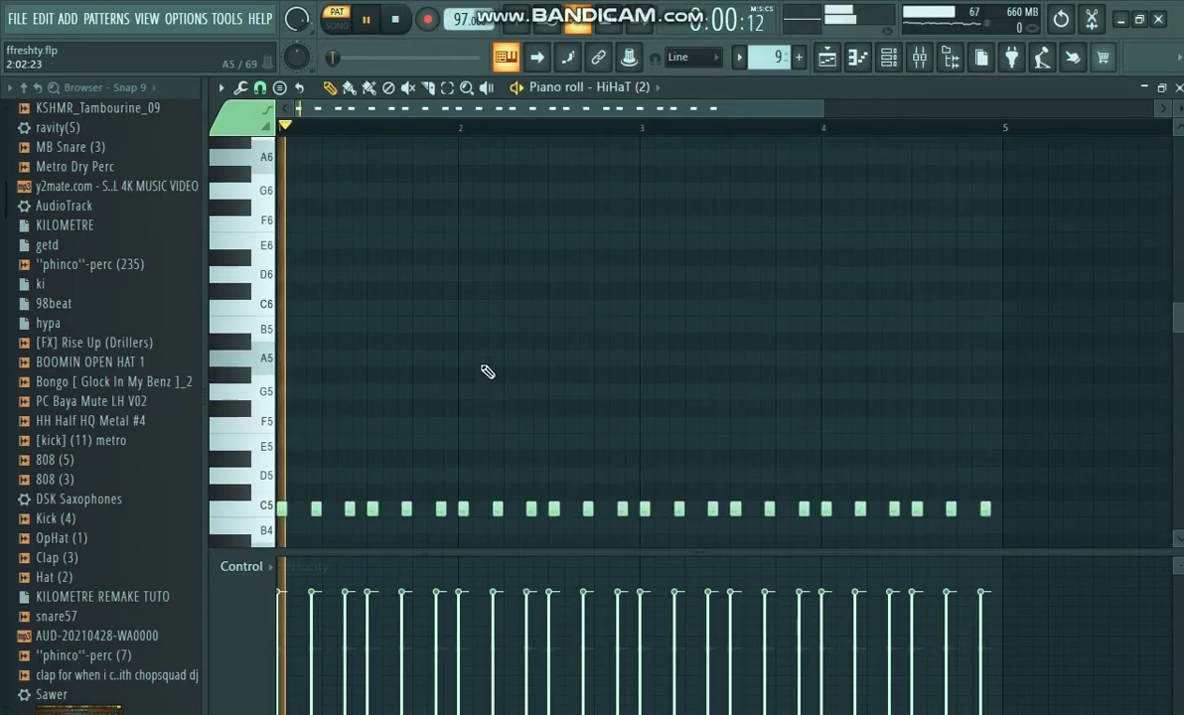
- Examine Pattern 9's HiHaT (2) notes in the piano roll while they play, and stop playback in the playlist
scroll(487, 372, down, 3)
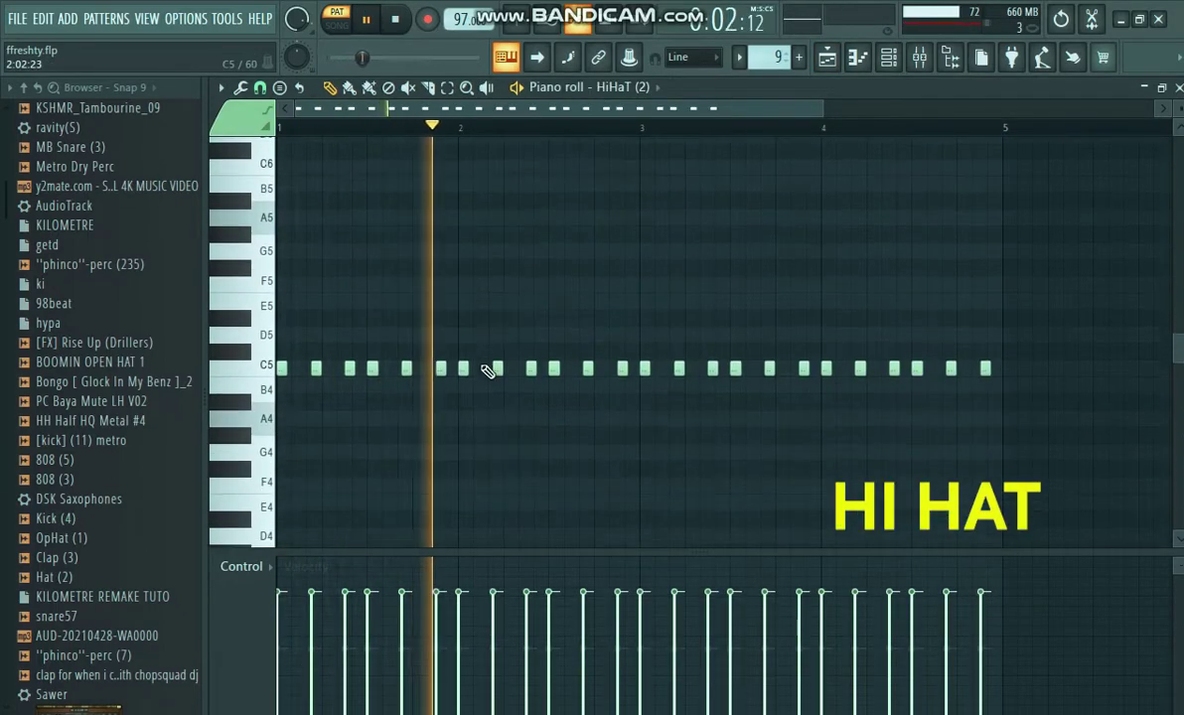
scroll(487, 372, down, 2)
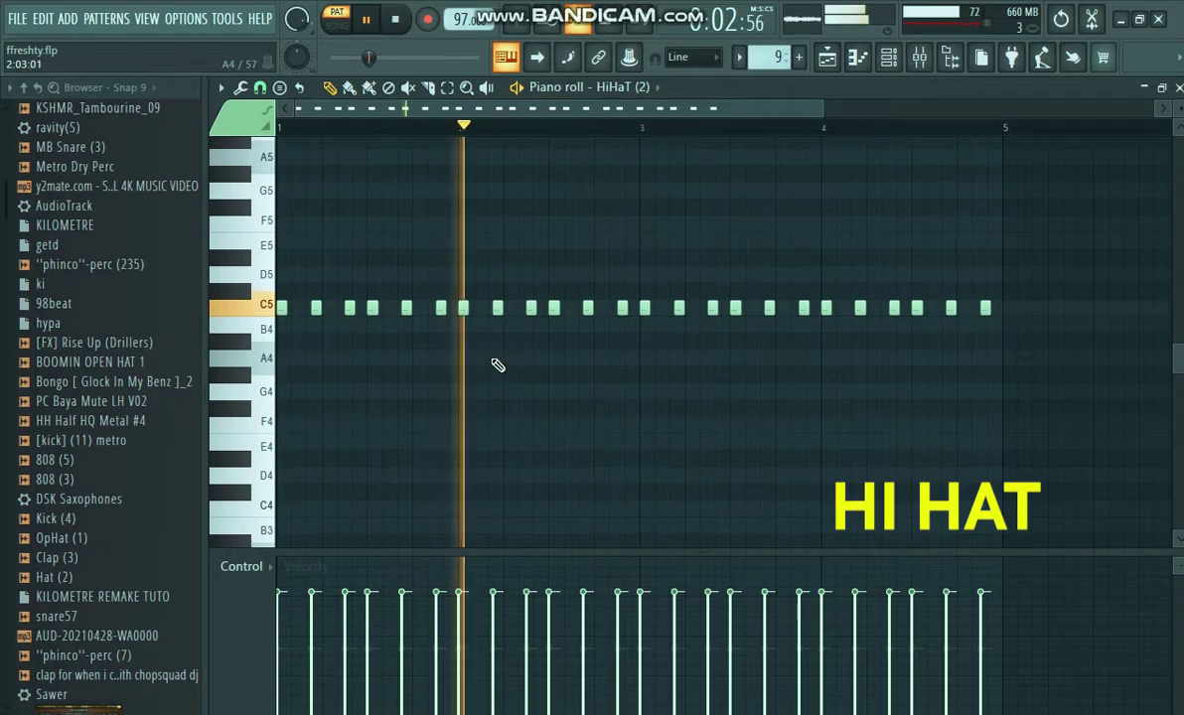
click(828, 57)
key(space)
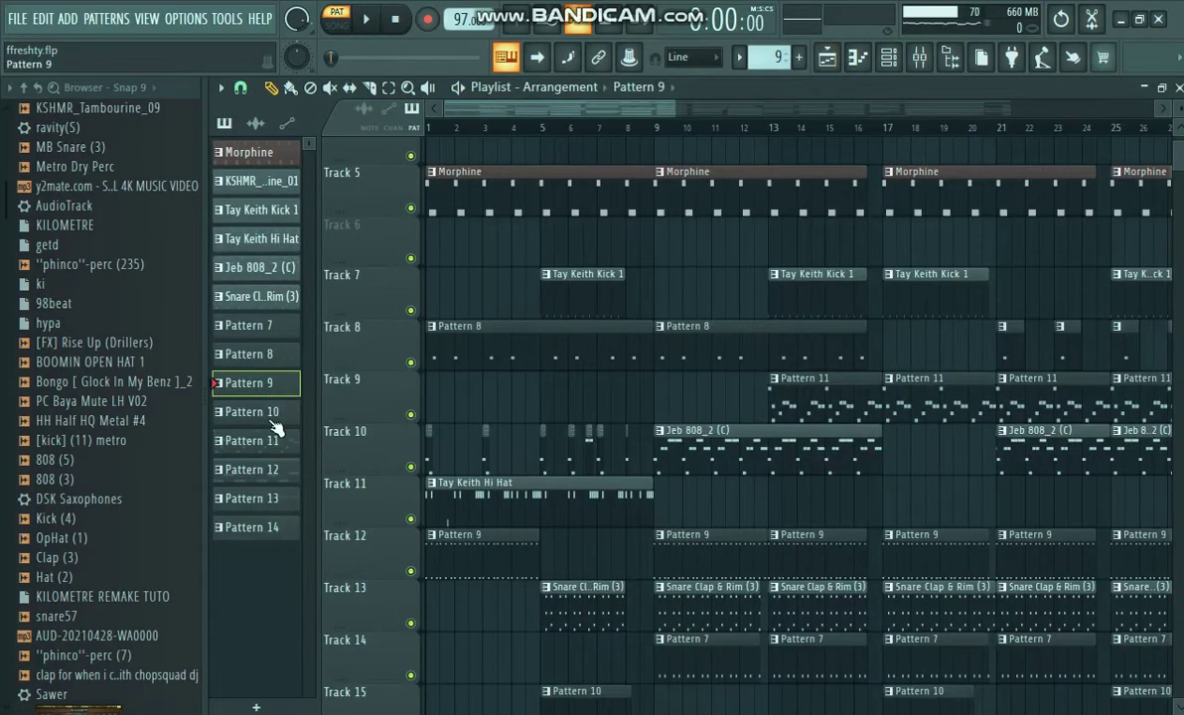
- Open Pattern 10, listen to its Nexus mute guitar notes in the piano roll, and return to the playlist
click(274, 426)
key(space)
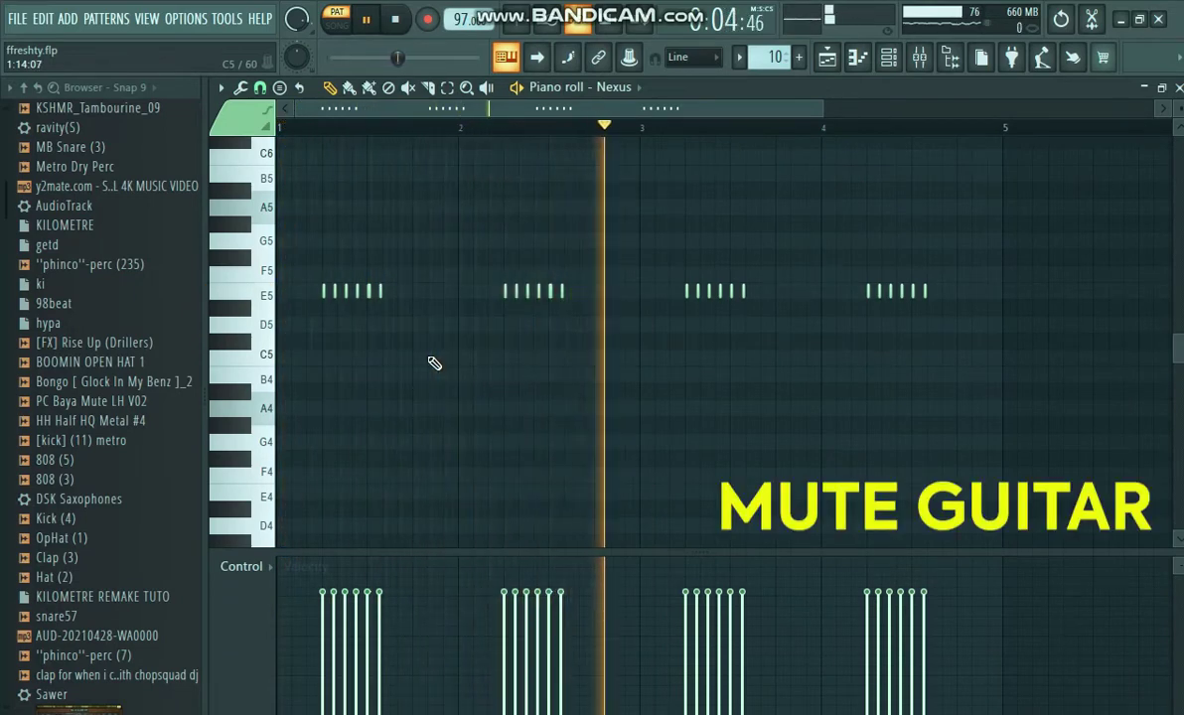
key(space)
click(826, 60)
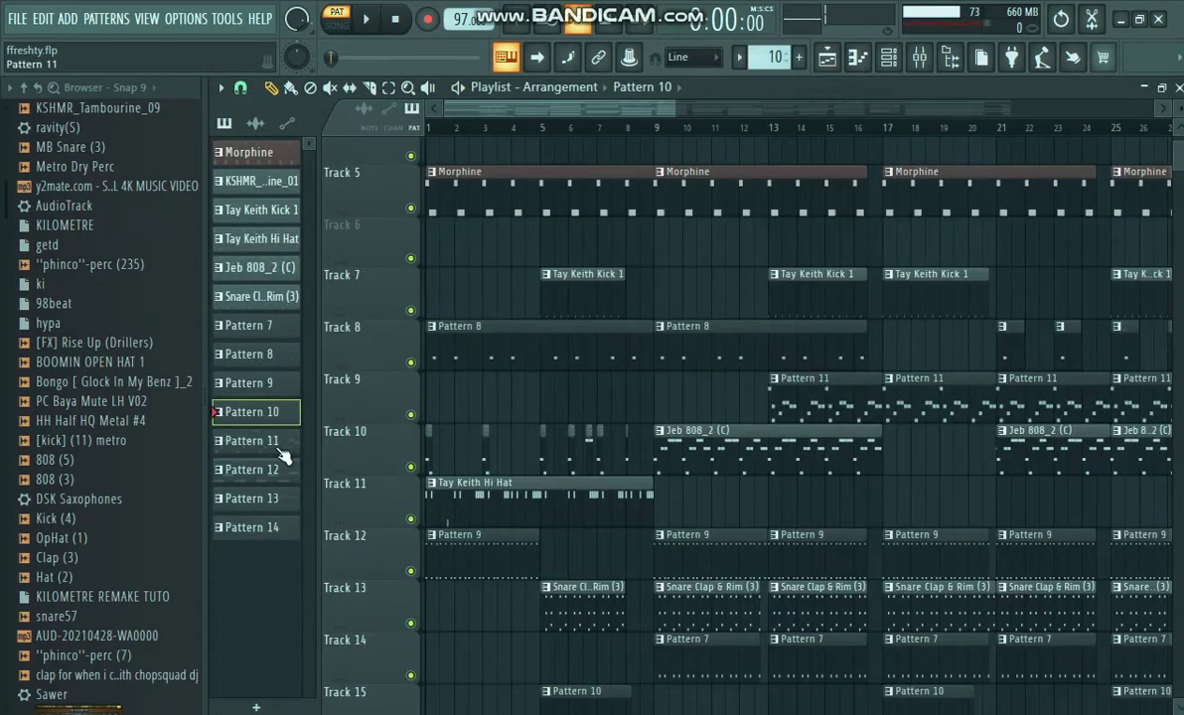
- Play Pattern 12's Toxic Biohazard part in the piano roll and raise the velocity of its sustained E4 note
key(F7)
key(space)
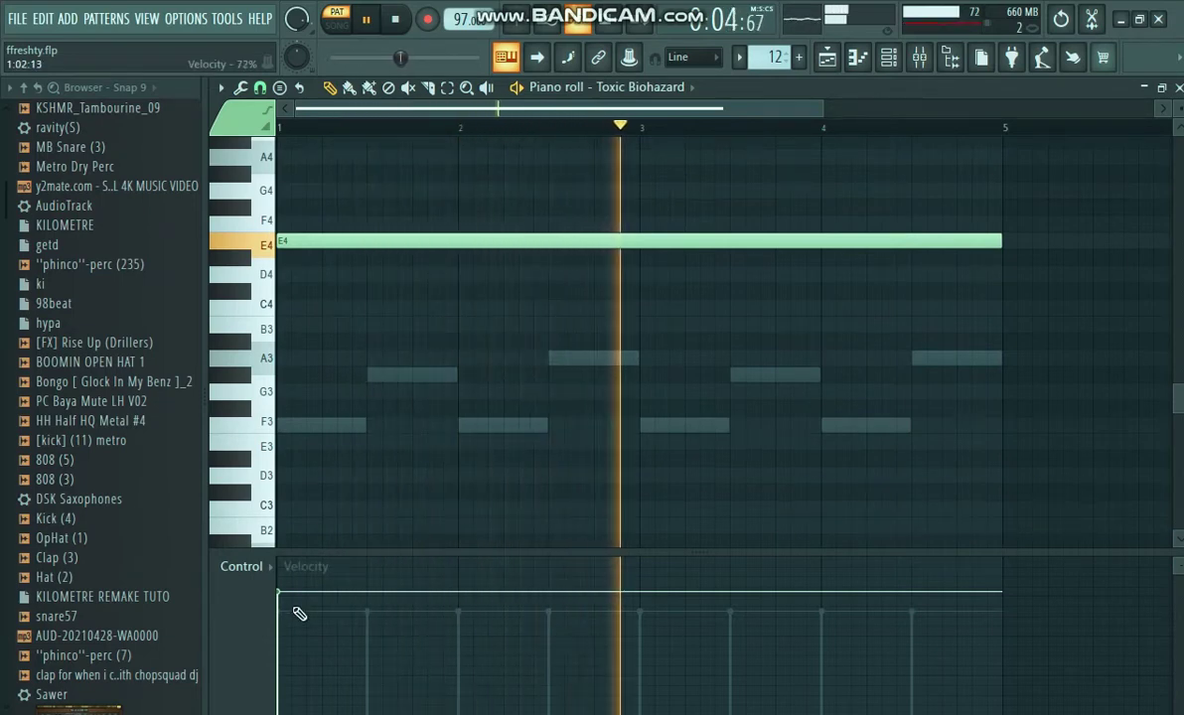
drag(296, 594, 300, 576)
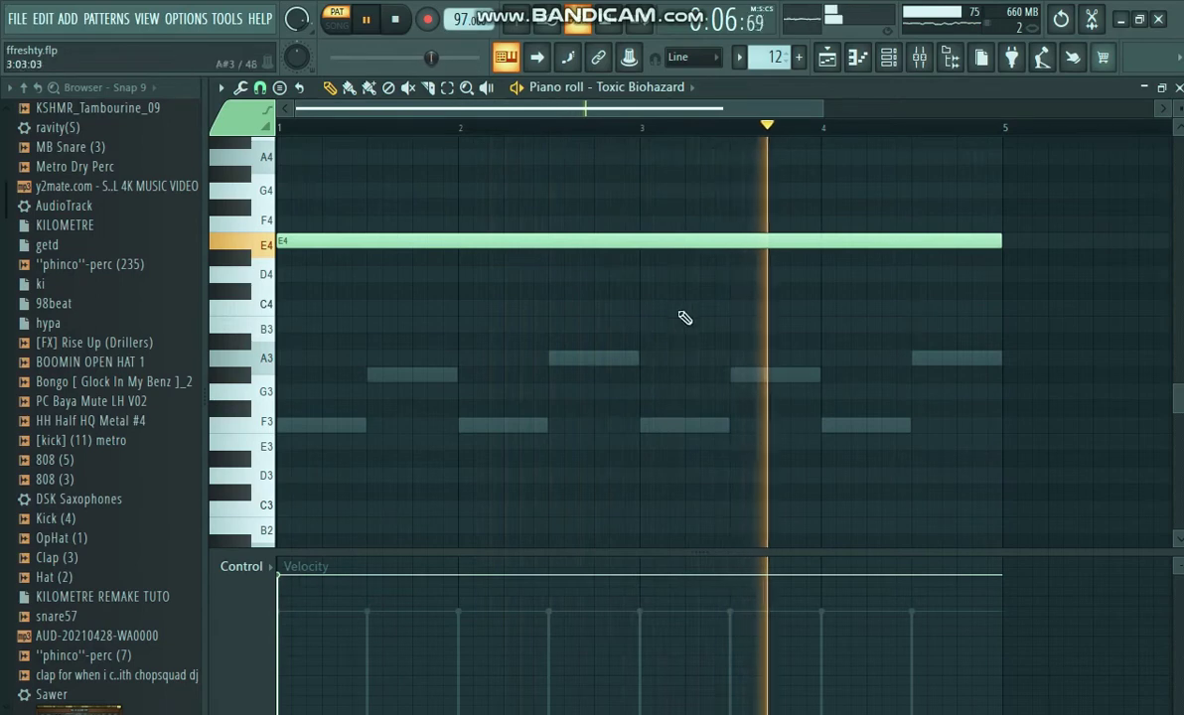
key(space)
click(826, 57)
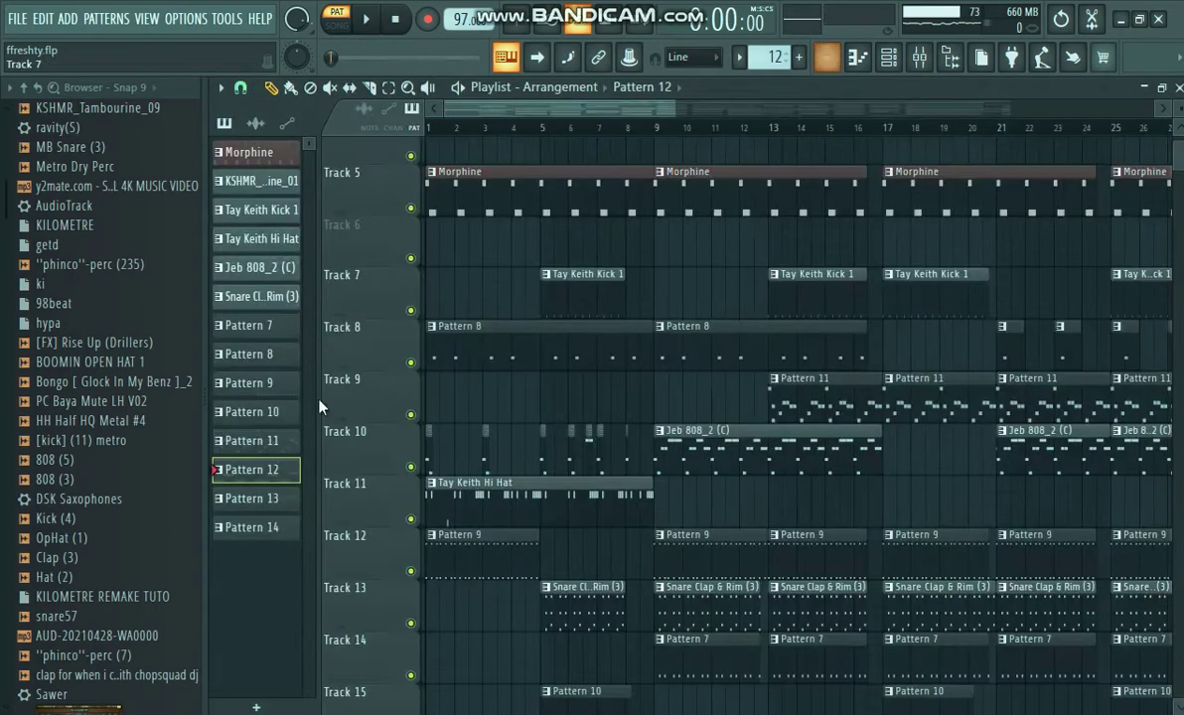
- Open Pattern 13 in the piano roll and audition its FL_RGS_KIT03_Percussion 03 notes
click(283, 498)
scroll(496, 322, up, 6)
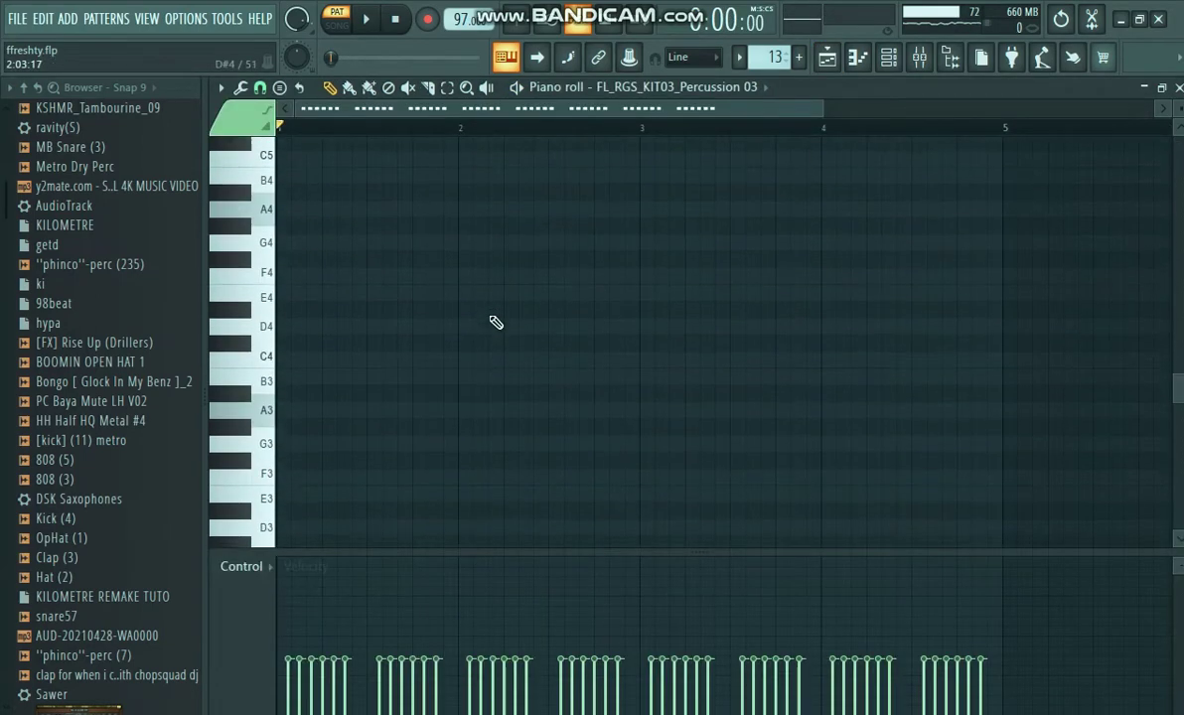
key(space)
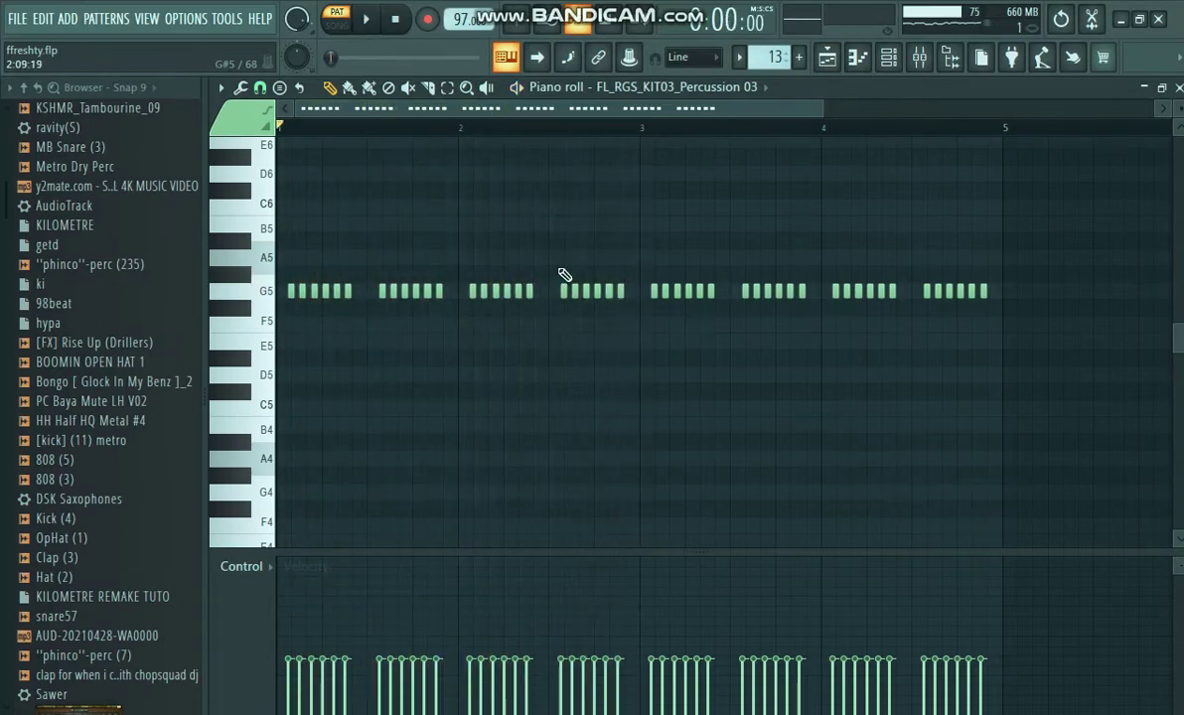
- Delete the last G5 note of the second percussion group in bars 1 and 2 of Pattern 13, checking by playback
drag(824, 112, 579, 113)
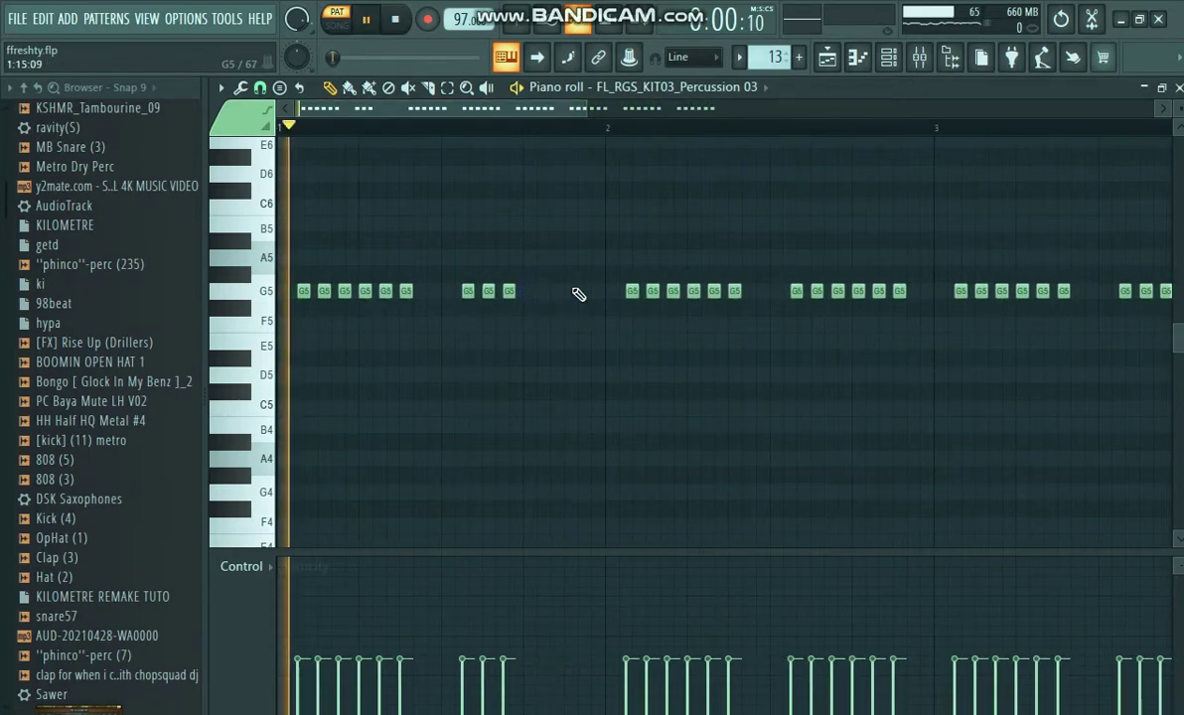
key(space)
right_click(571, 292)
right_click(552, 292)
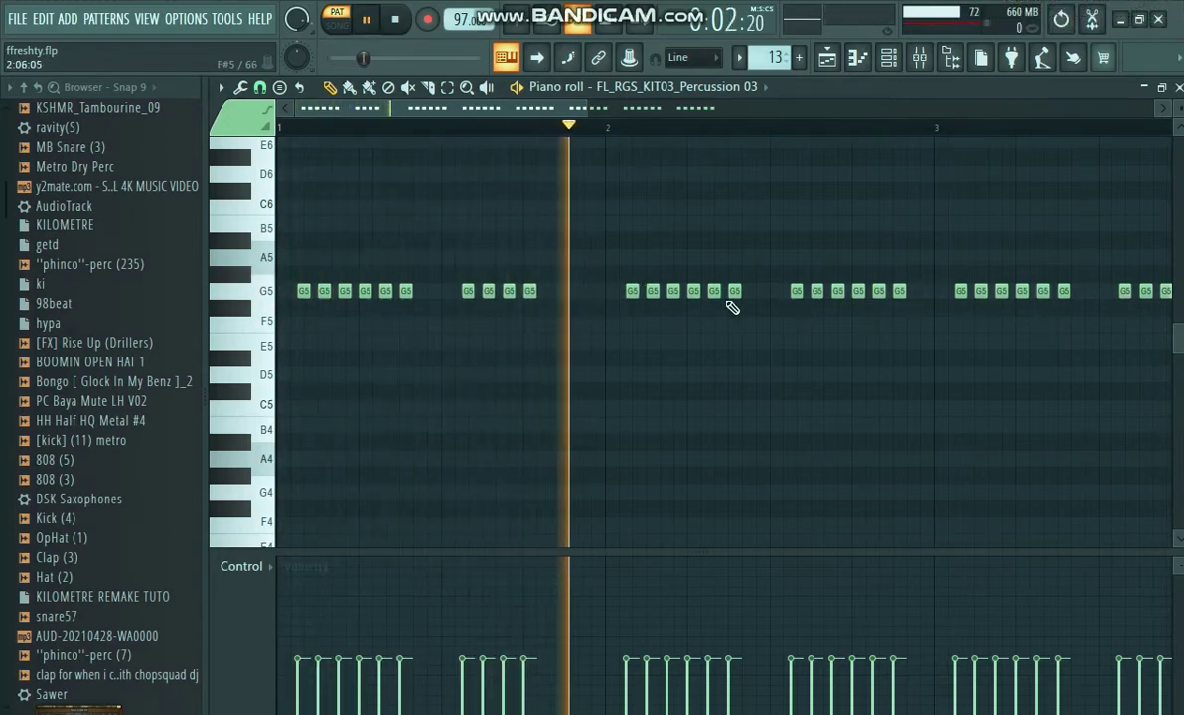
key(space)
key(space)
right_click(900, 291)
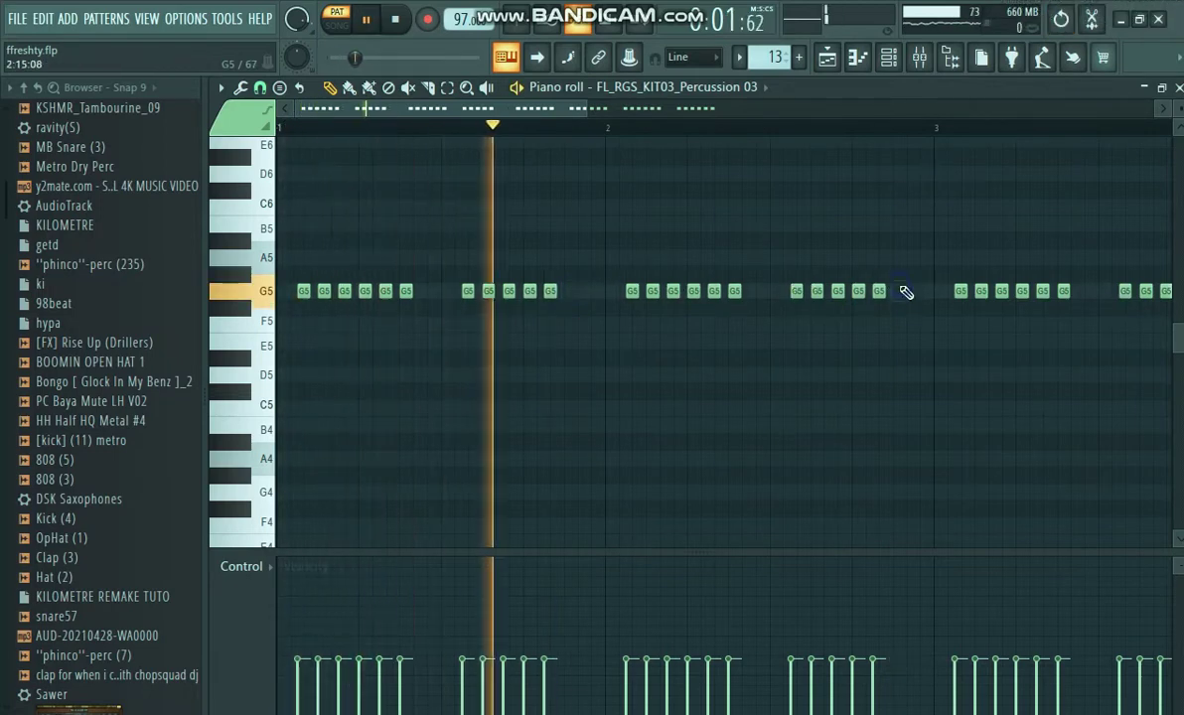
drag(545, 109, 724, 123)
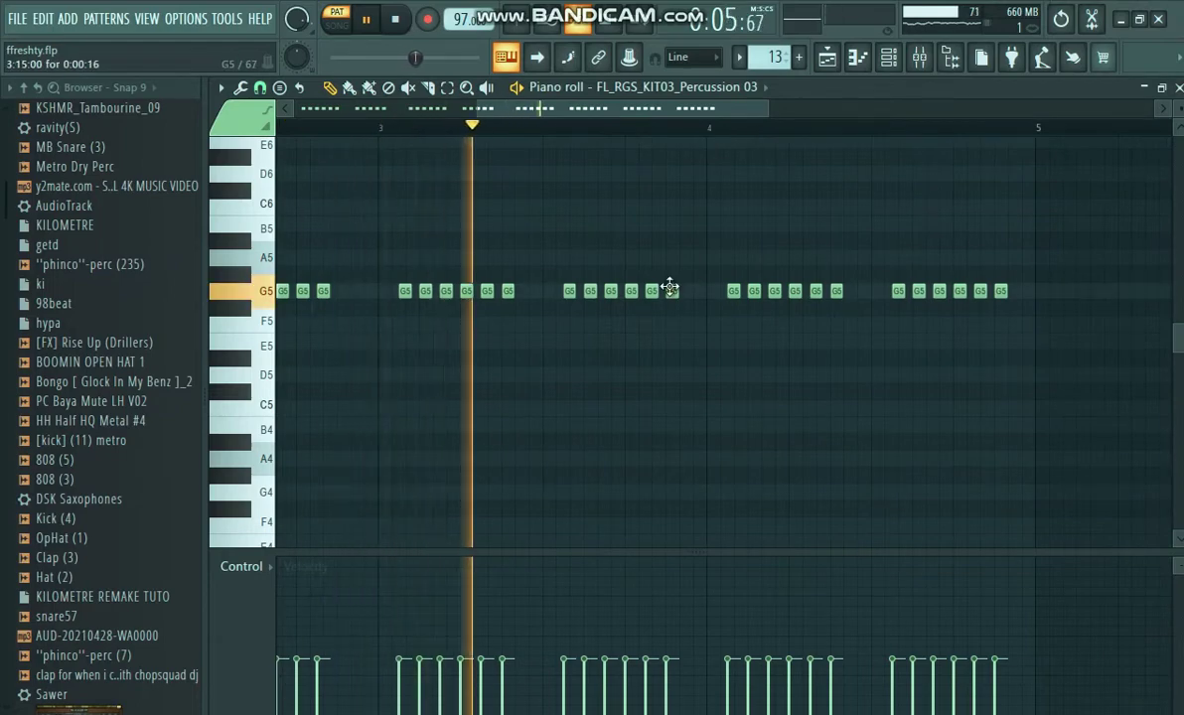
key(space)
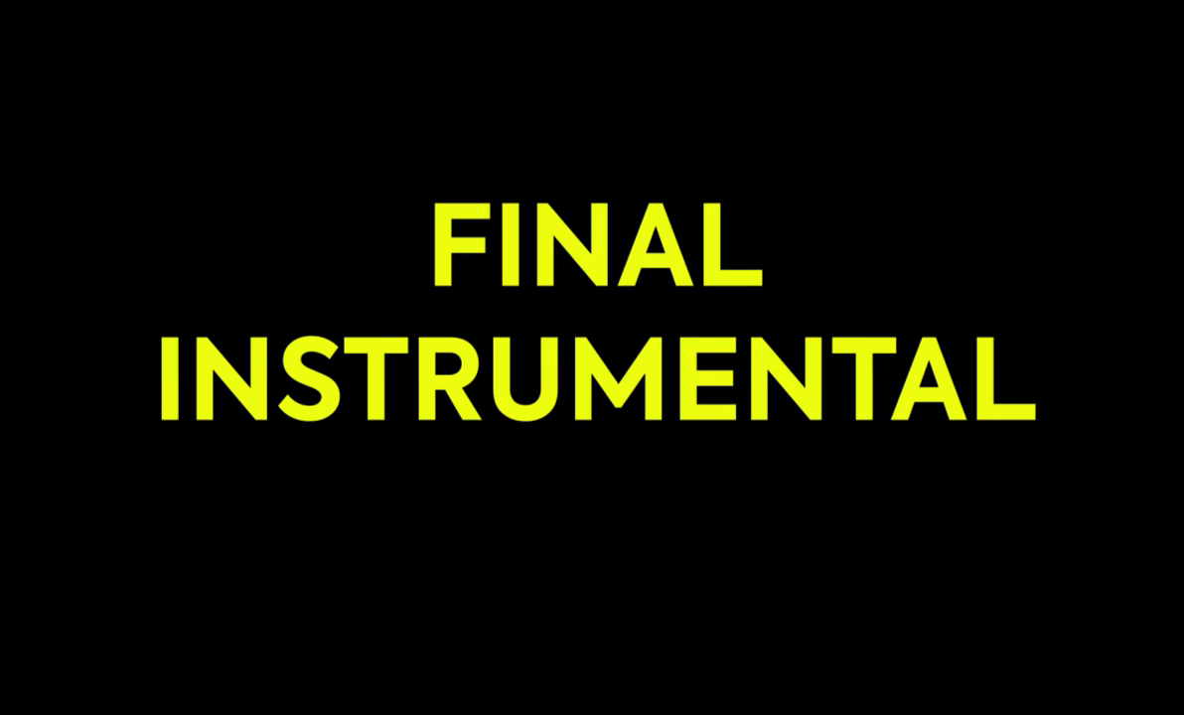
- Play the full song arrangement, examine the mixer and the Iowa Flute track's effect chain, and return to the playlist
key(space)
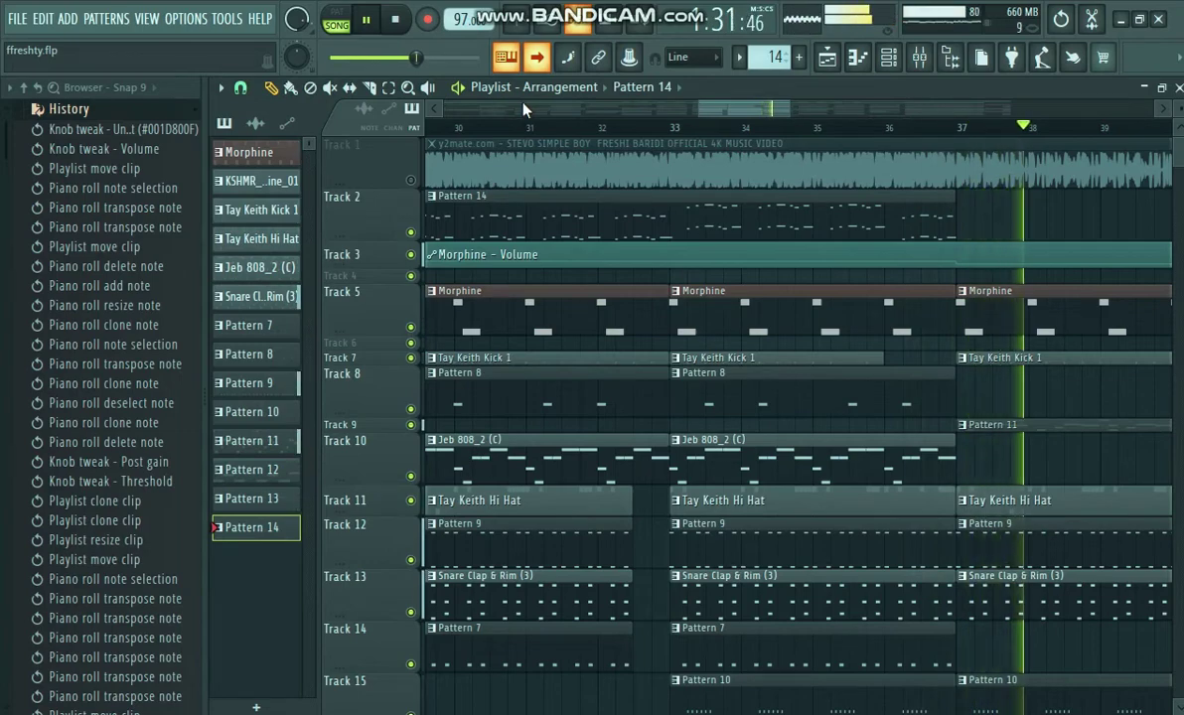
drag(795, 113, 1005, 111)
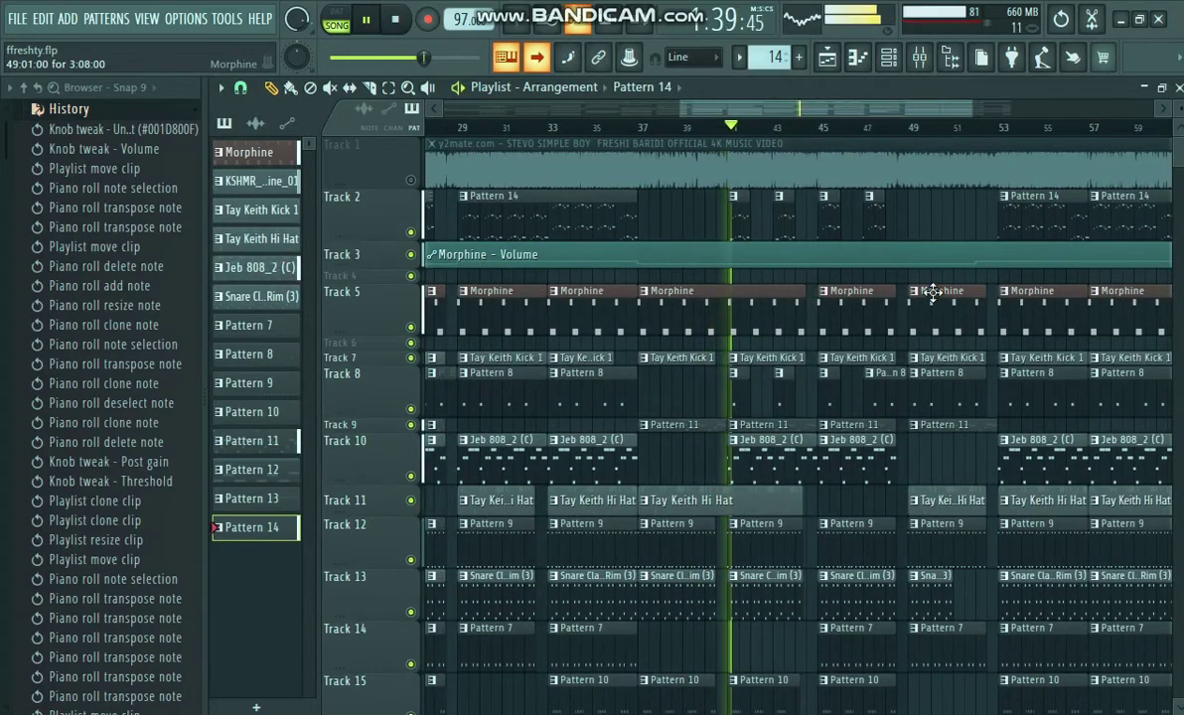
click(920, 59)
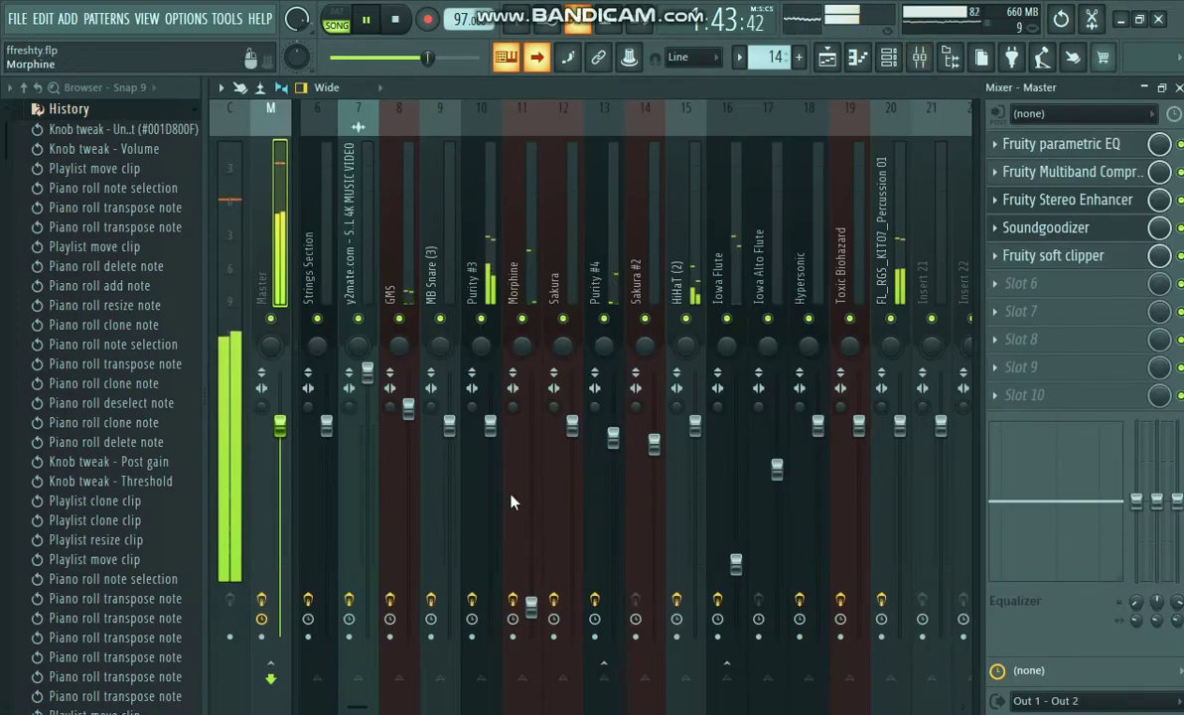
click(731, 290)
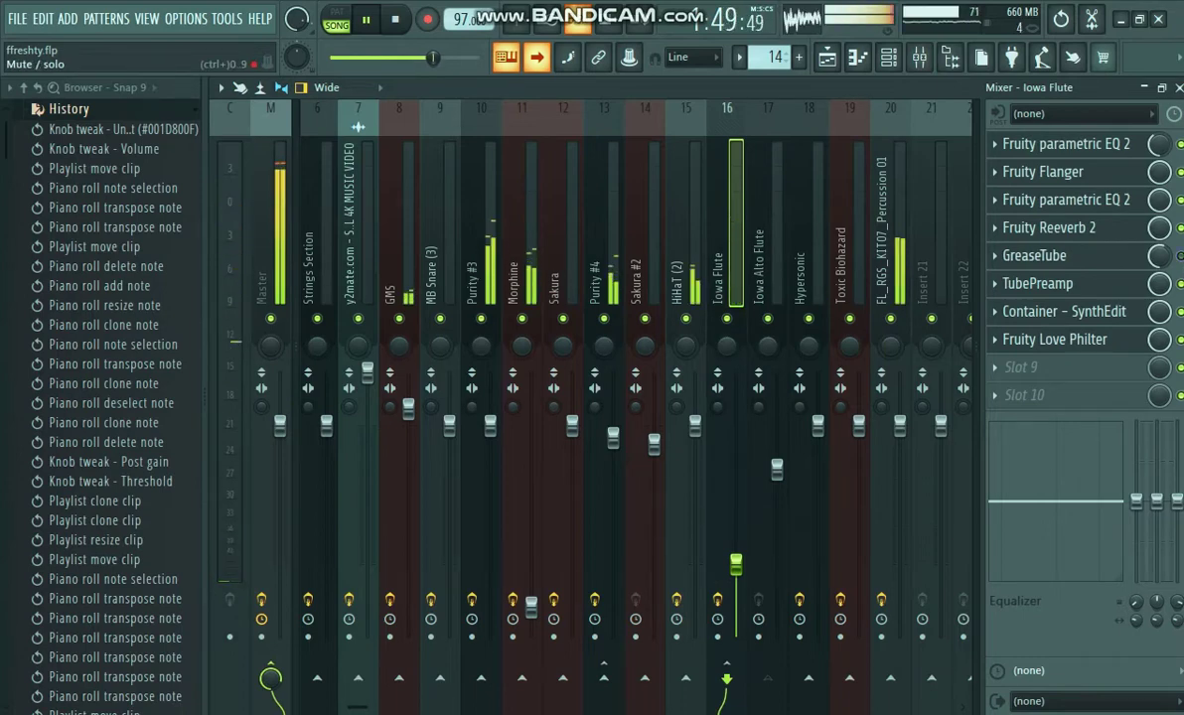
click(827, 59)
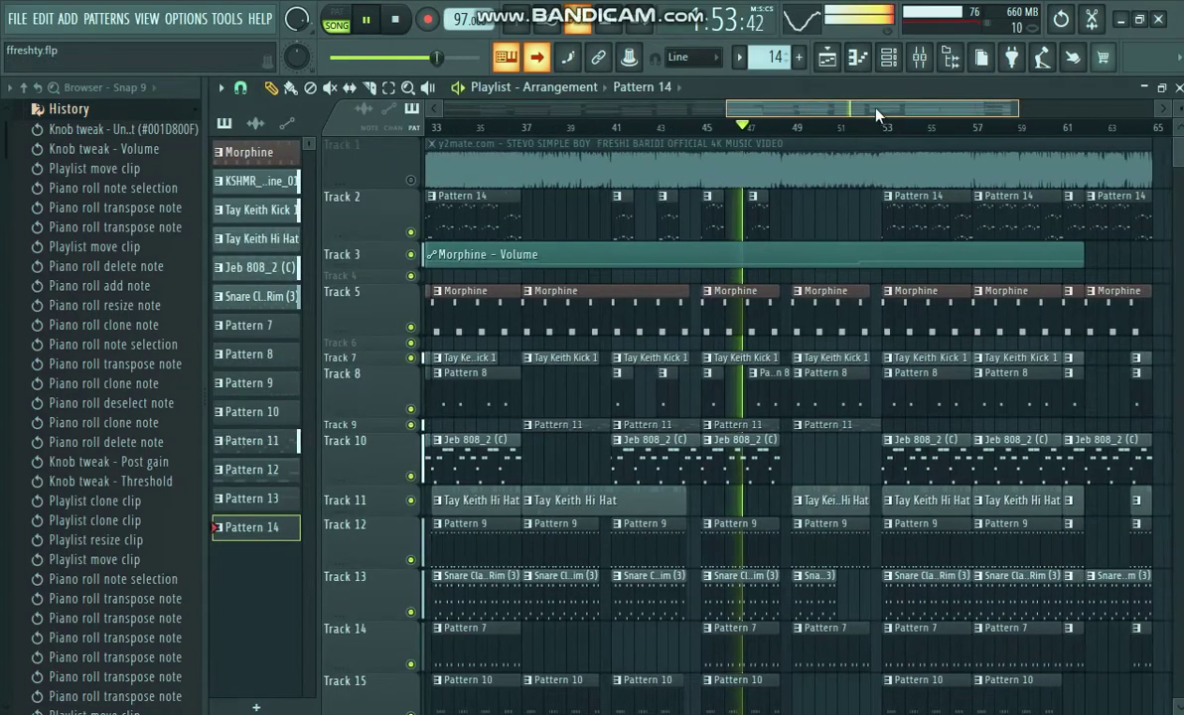
- Follow the song playback through the arrangement's closing section, examining the clips from about bar 45 to bar 65 across the playlist tracks
drag(730, 109, 785, 109)
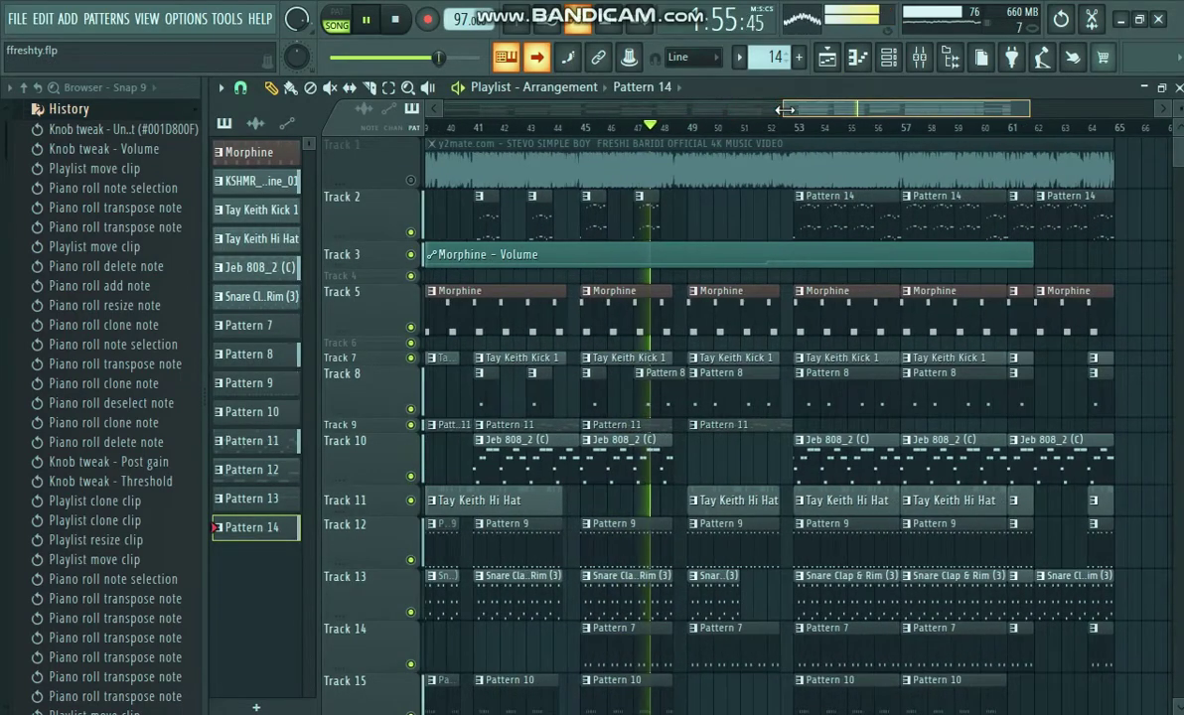
drag(1029, 109, 973, 118)
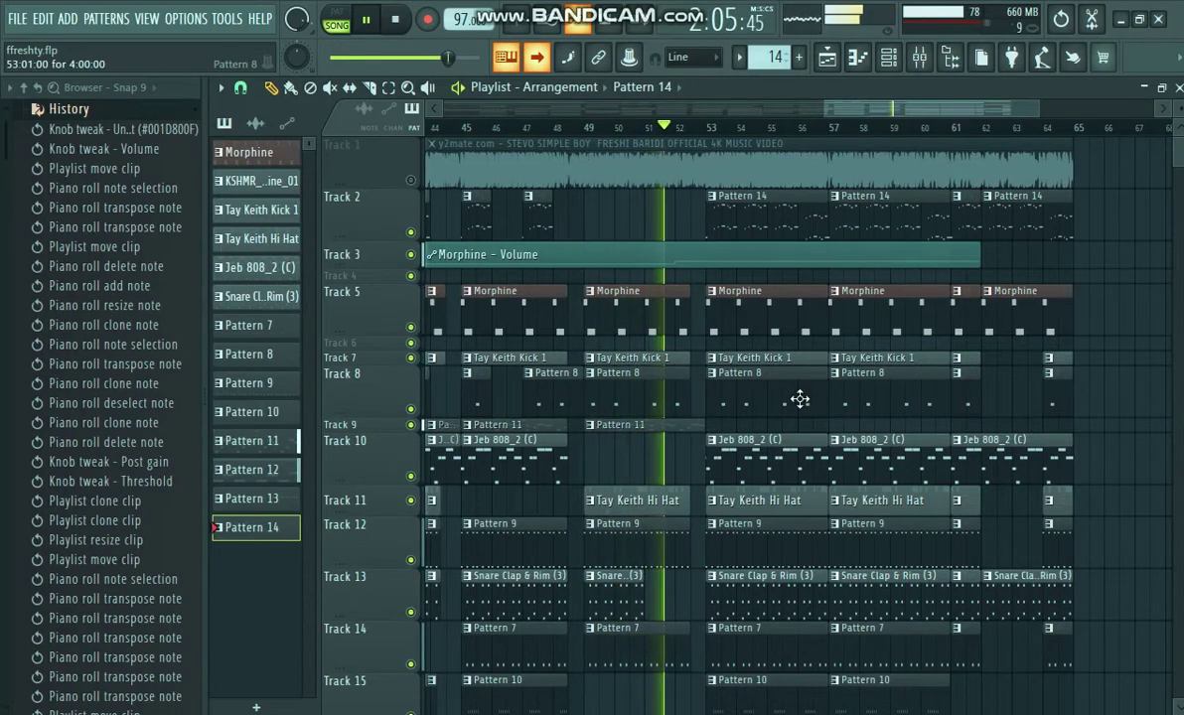
scroll(799, 399, down, 1)
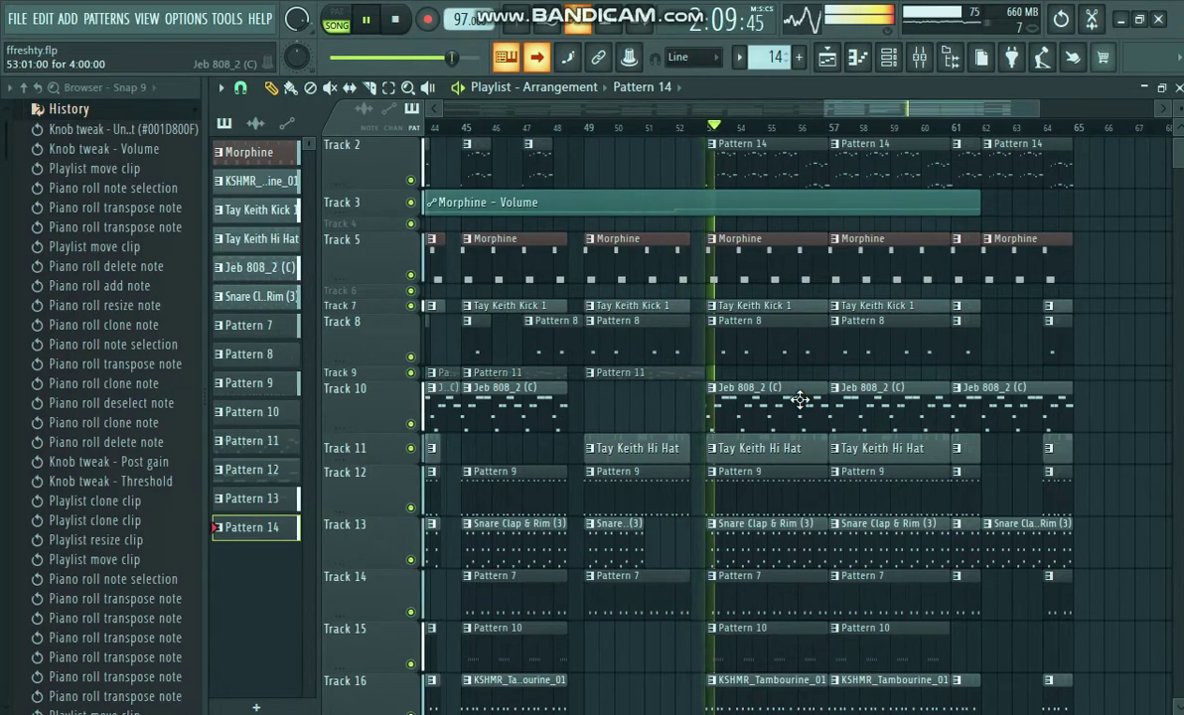
drag(874, 111, 910, 111)
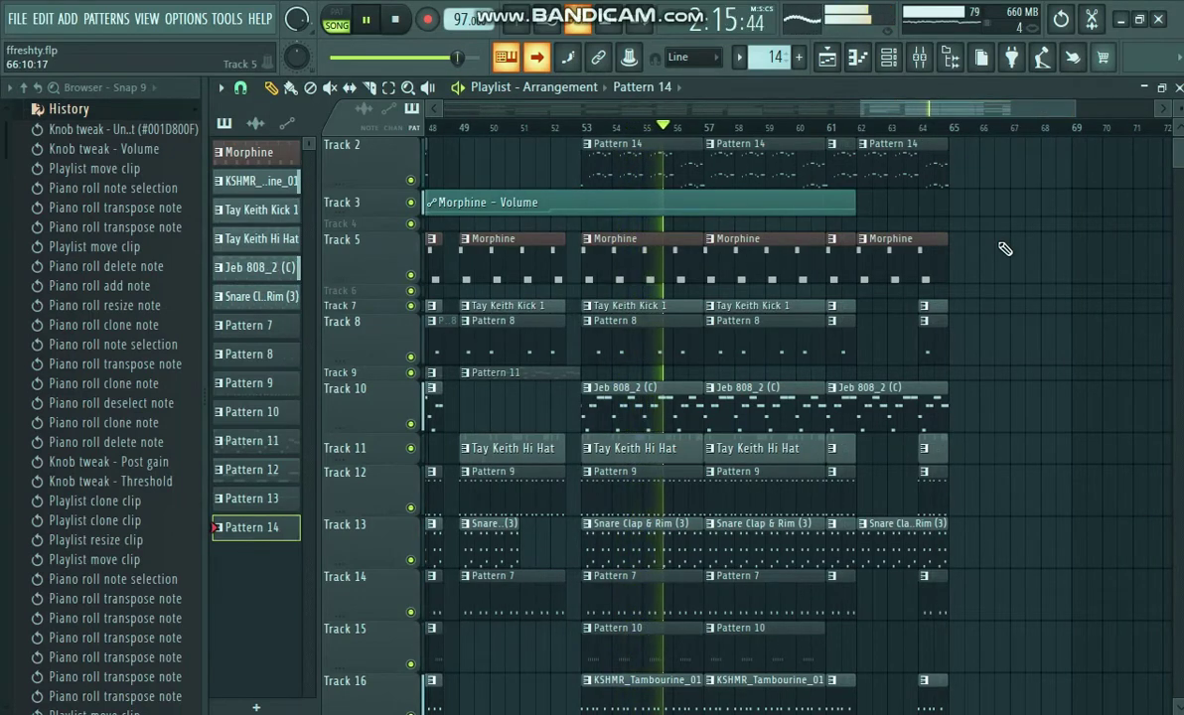
scroll(990, 269, up, 1)
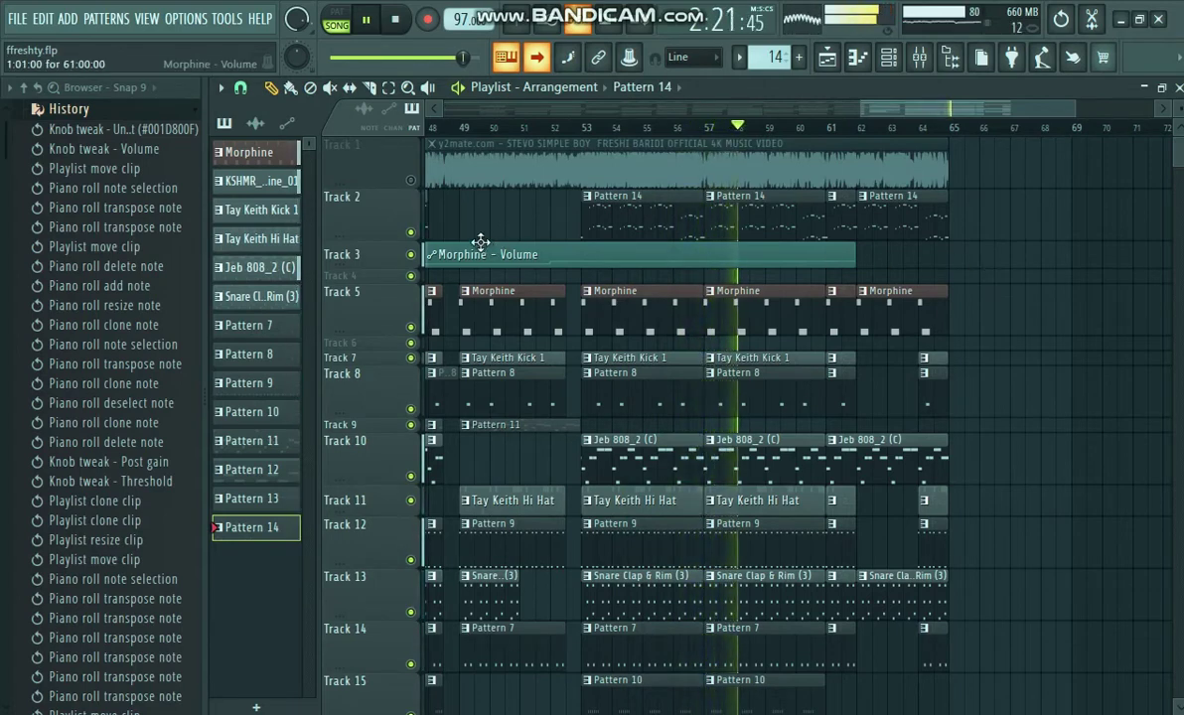
- Unmute Track 1's original song audio and raise the channel volume of its audio clip during playback, stopping the song at the end
click(420, 187)
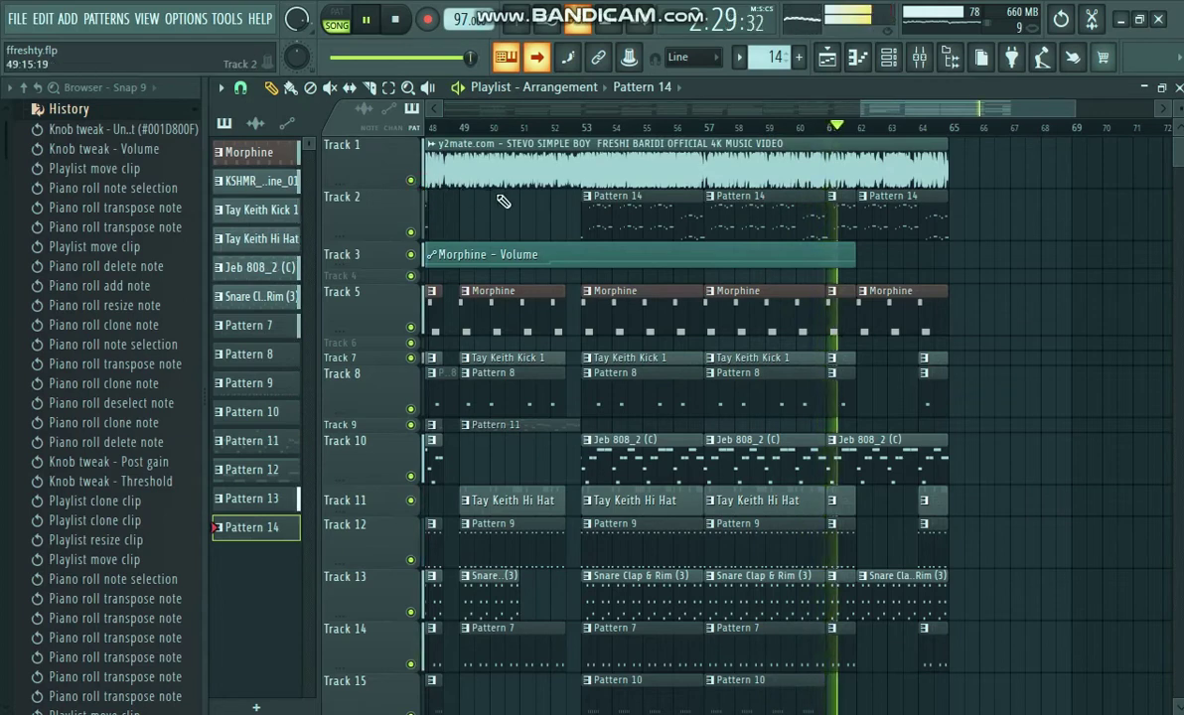
double_click(576, 173)
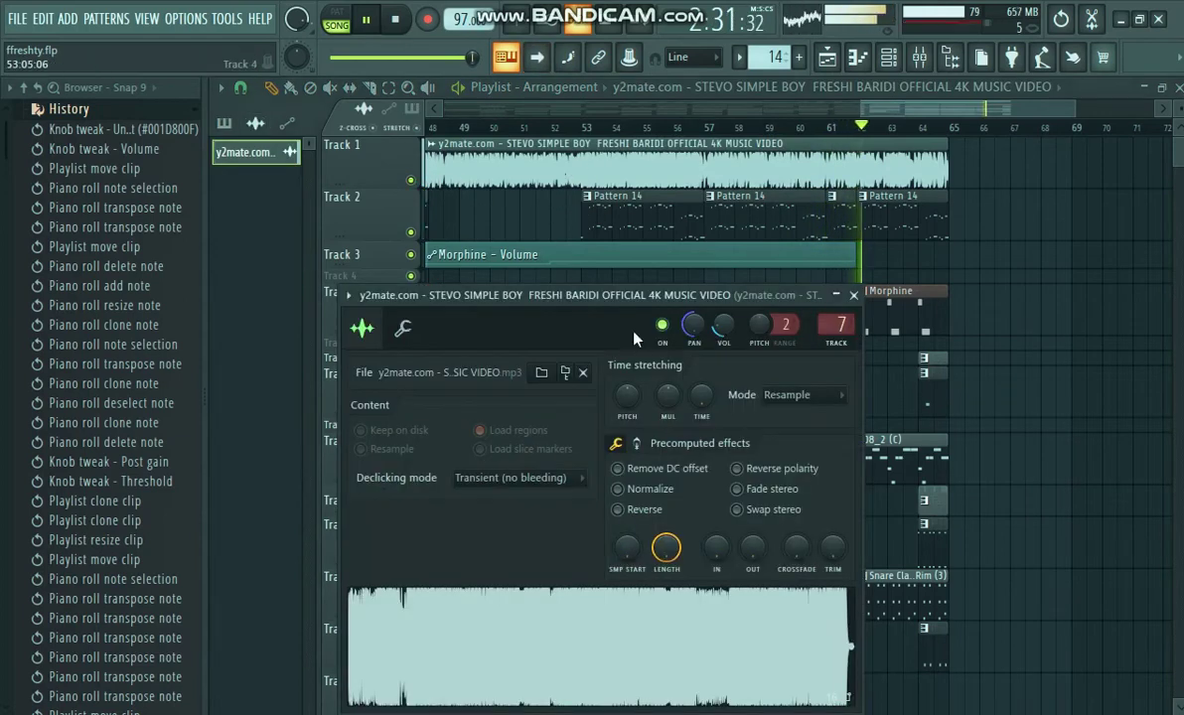
scroll(723, 325, up, 5)
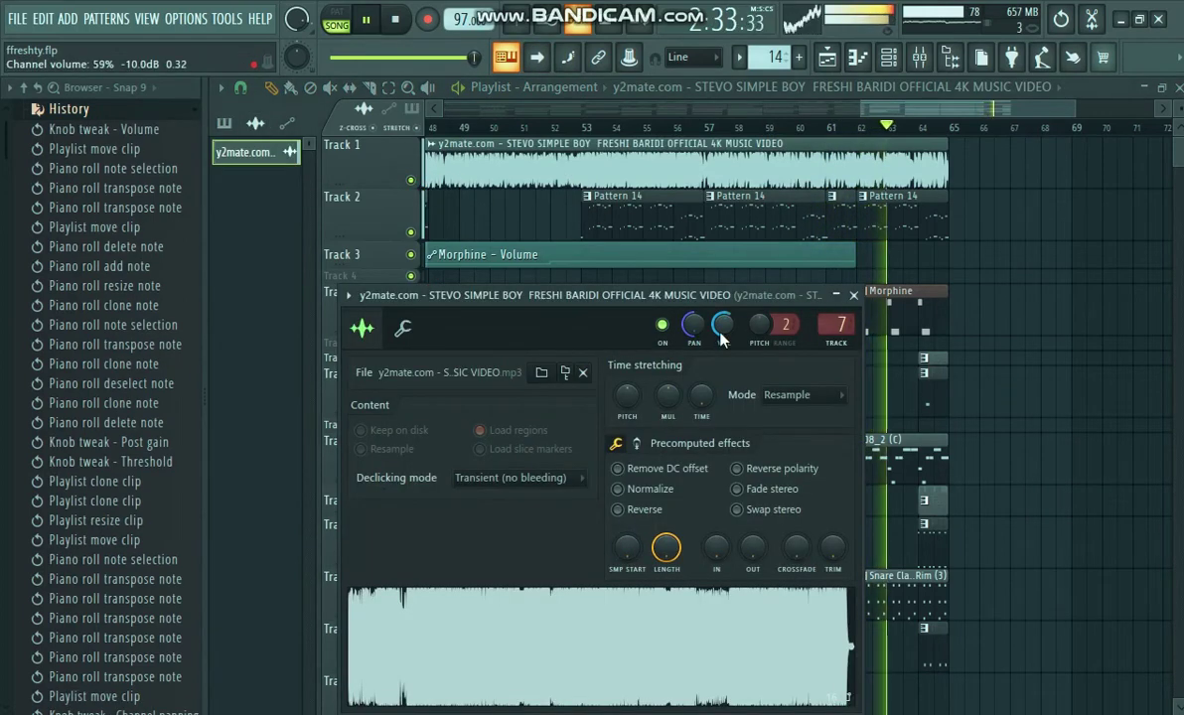
scroll(723, 325, up, 3)
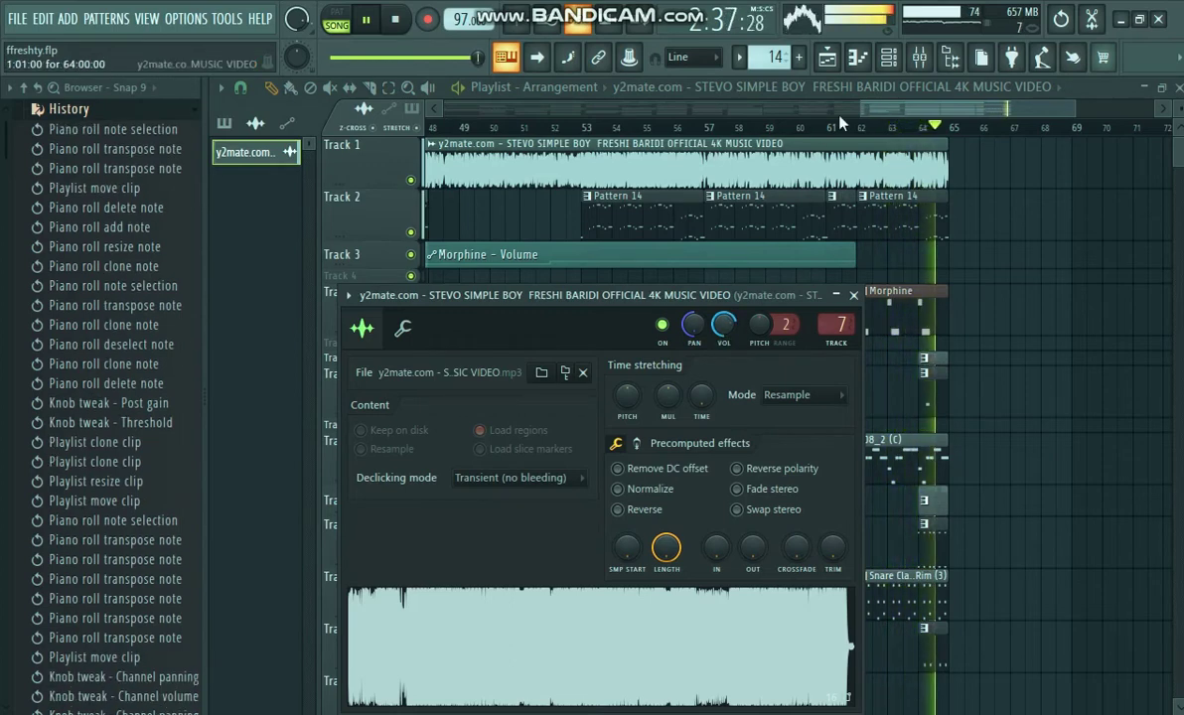
key(space)
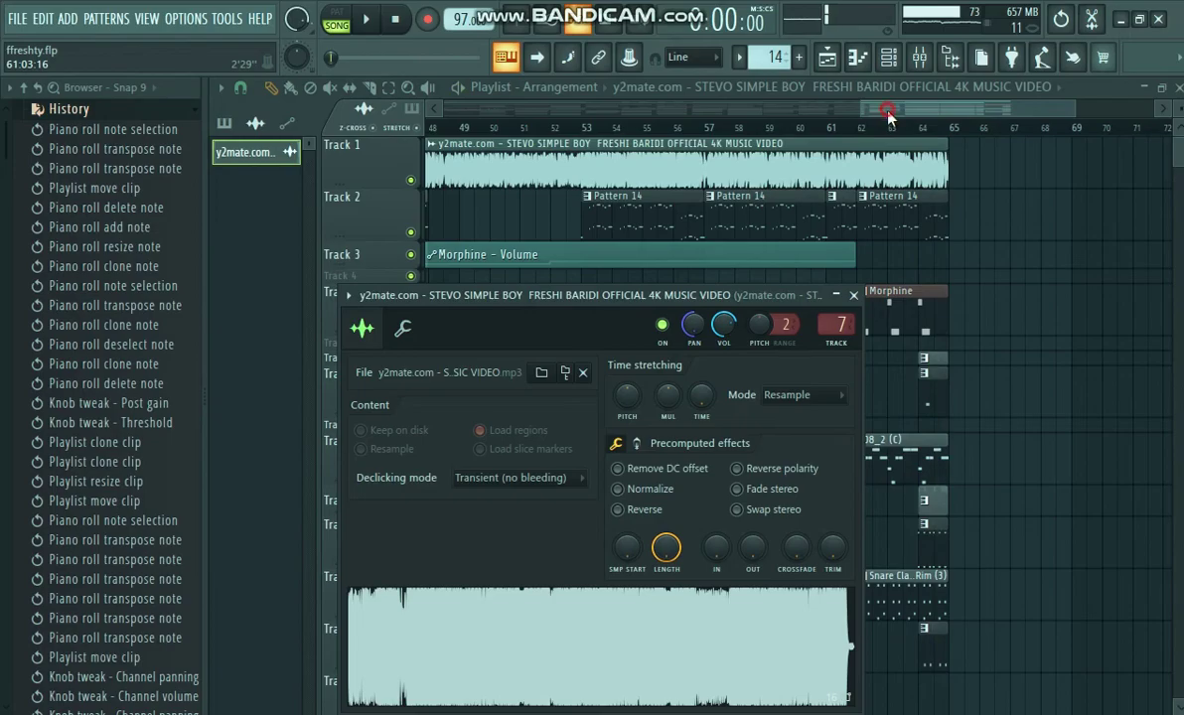